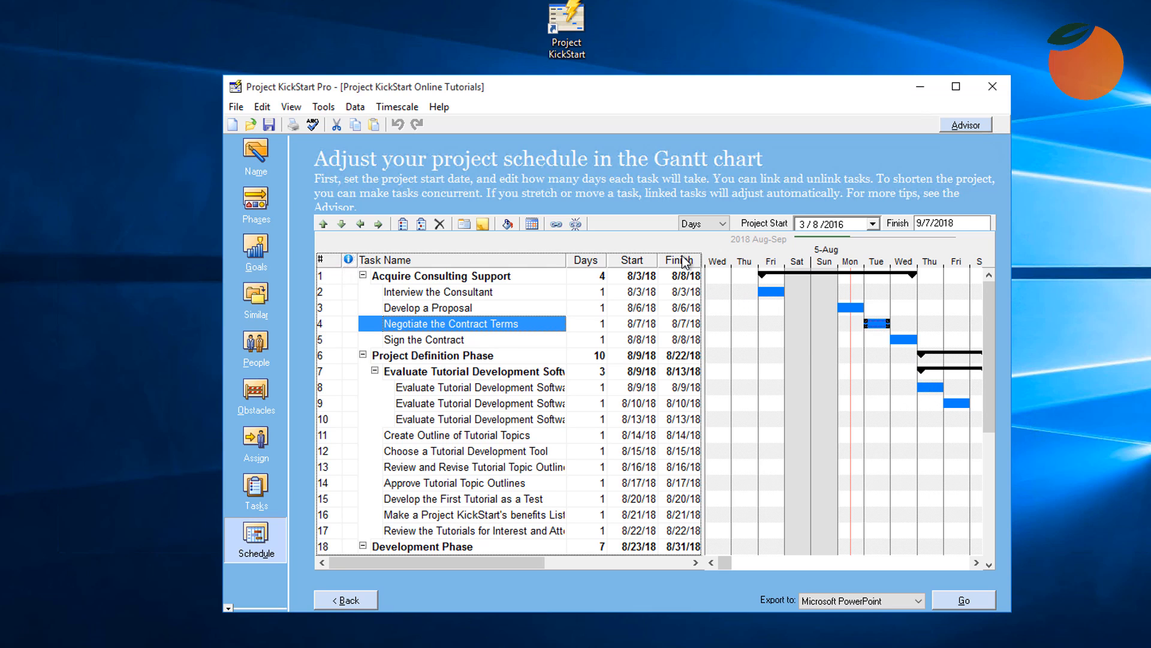
Step: Switch the Gantt timescale to weeks and open the duration and start date of Negotiate the Contract Terms for editing
{"action": "left_click", "coordinate": [724, 224]}
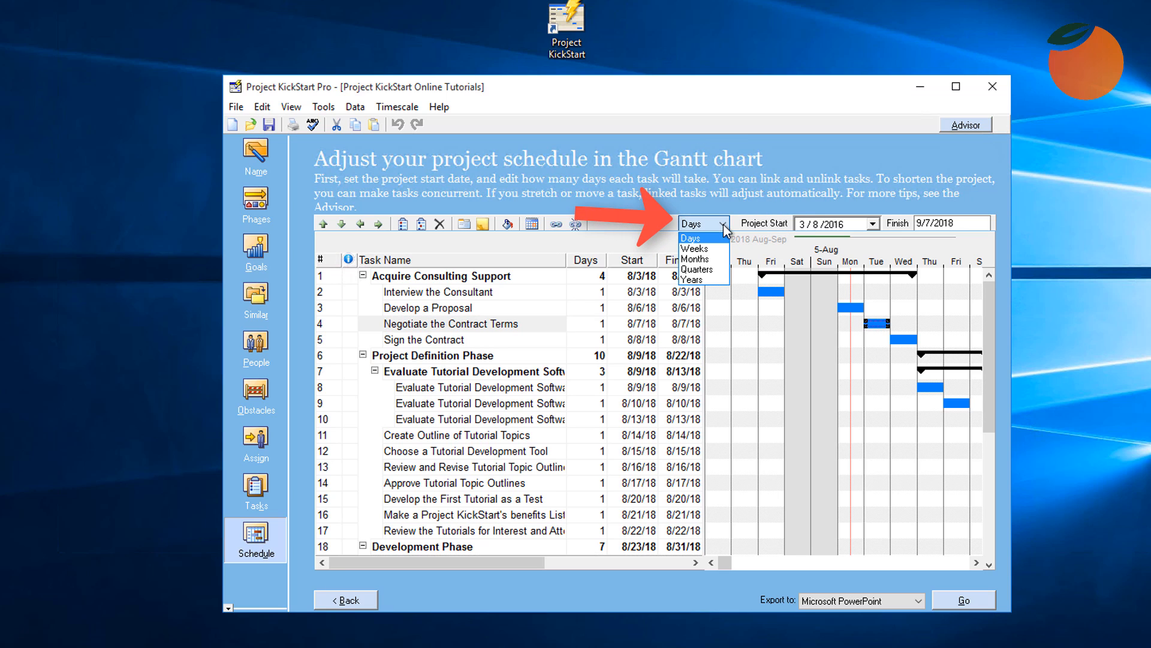
{"action": "left_click", "coordinate": [701, 248]}
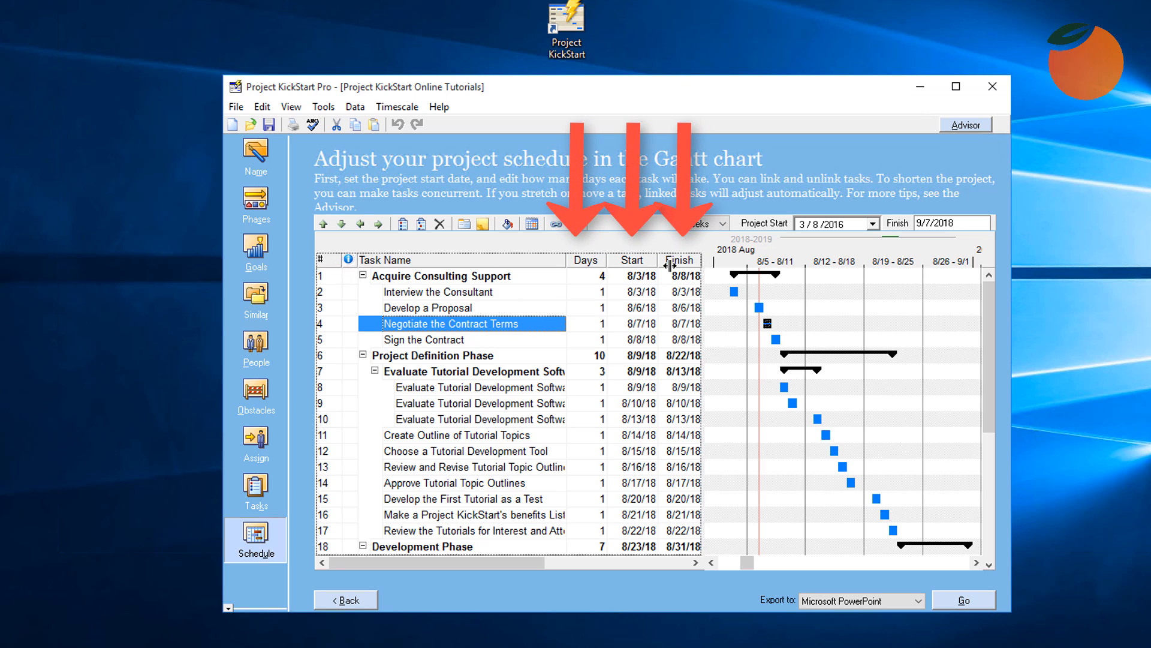
{"action": "left_click", "coordinate": [596, 325]}
{"action": "left_click_drag", "start_coordinate": [573, 322], "coordinate": [550, 320]}
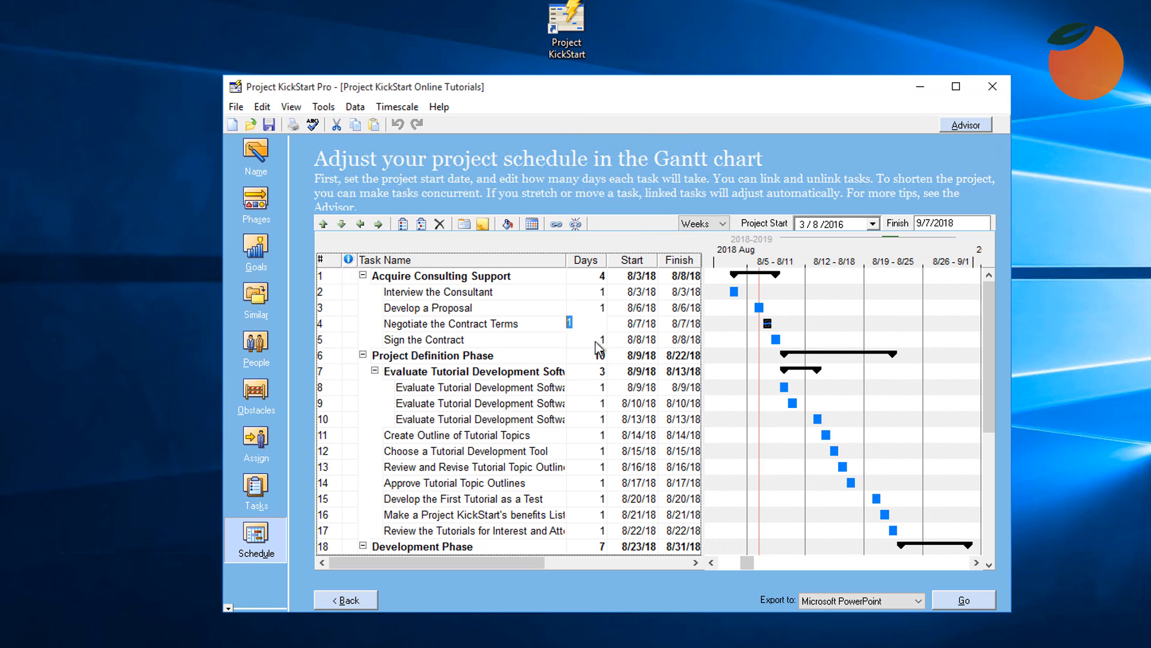
{"action": "left_click", "coordinate": [652, 324]}
{"action": "left_click", "coordinate": [651, 324]}
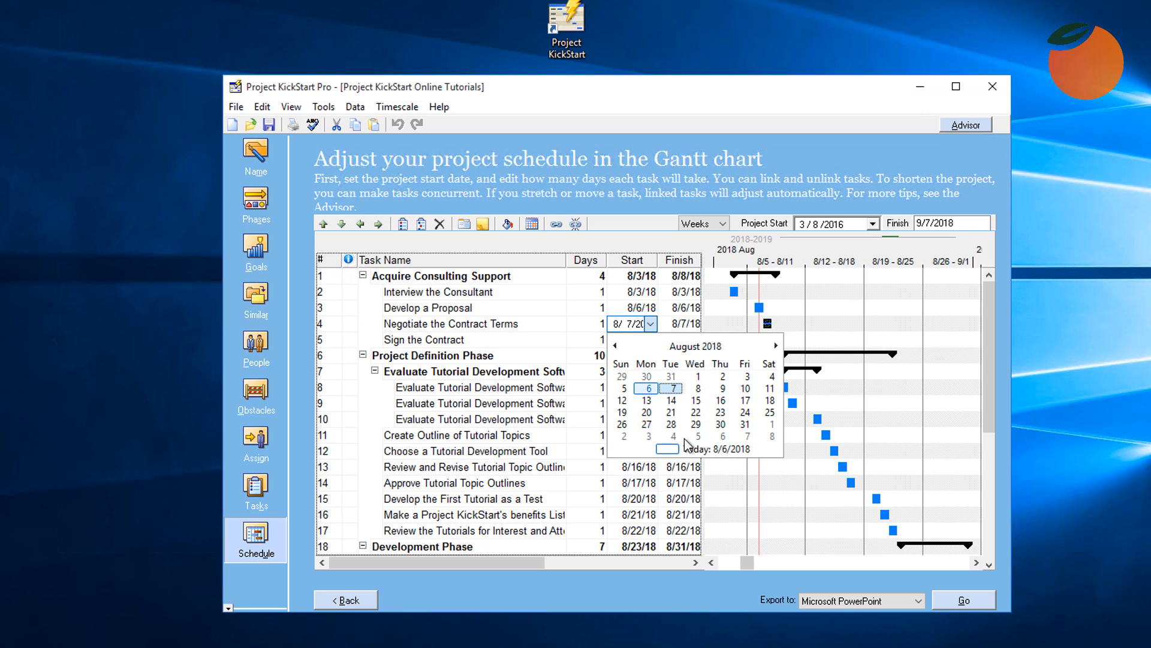
{"action": "left_click", "coordinate": [717, 225]}
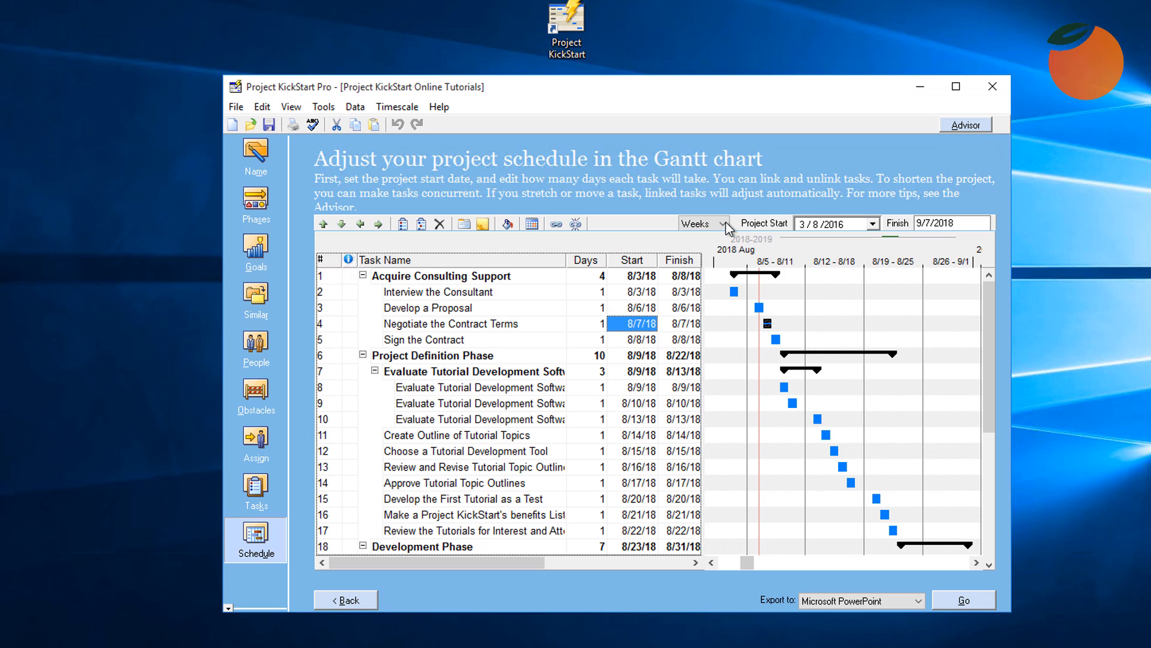
Step: Return the Gantt timescale to days and try stretching the Negotiate the Contract Terms bar to 5 days and shortening it to 2 days
{"action": "left_click", "coordinate": [723, 224]}
{"action": "left_click", "coordinate": [699, 235]}
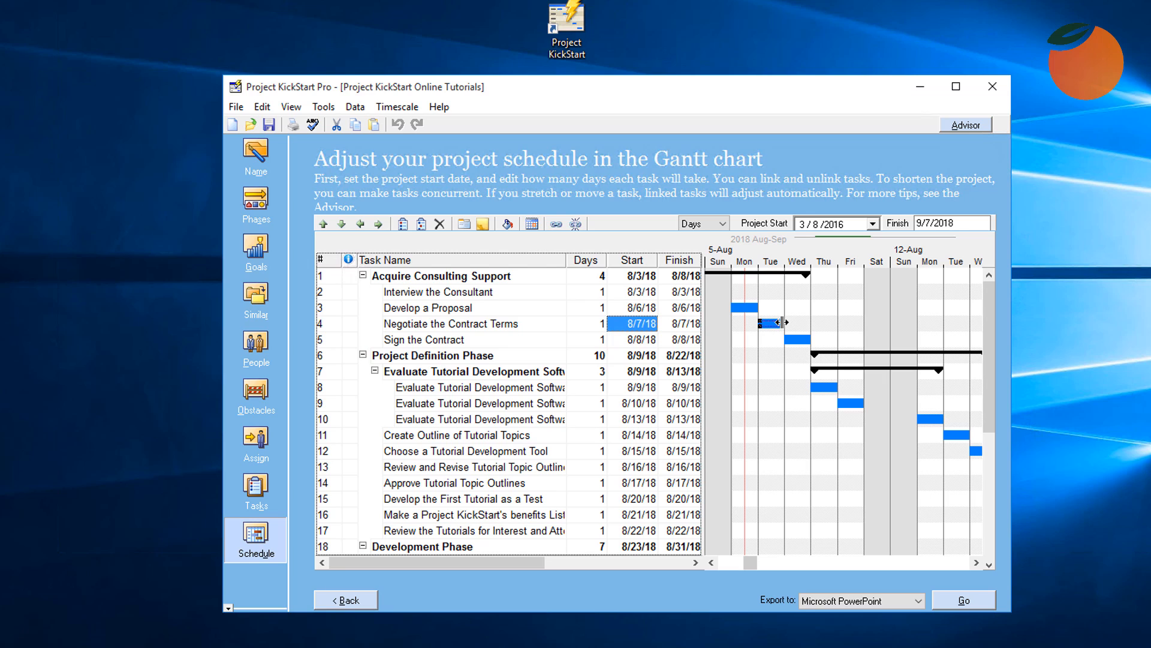
{"action": "left_click_drag", "start_coordinate": [783, 322], "coordinate": [940, 322]}
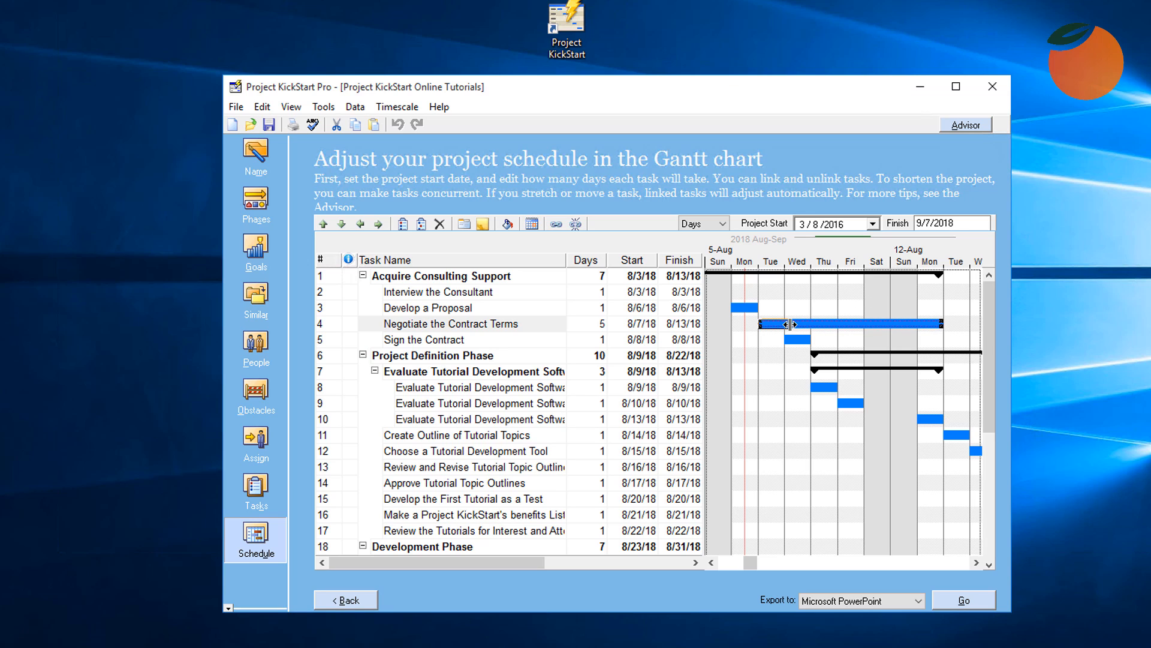
{"action": "mouse_move", "coordinate": [790, 324]}
{"action": "left_mouse_down"}
{"action": "mouse_move", "coordinate": [732, 323]}
{"action": "mouse_move", "coordinate": [843, 325]}
{"action": "mouse_move", "coordinate": [777, 325]}
{"action": "left_mouse_up"}
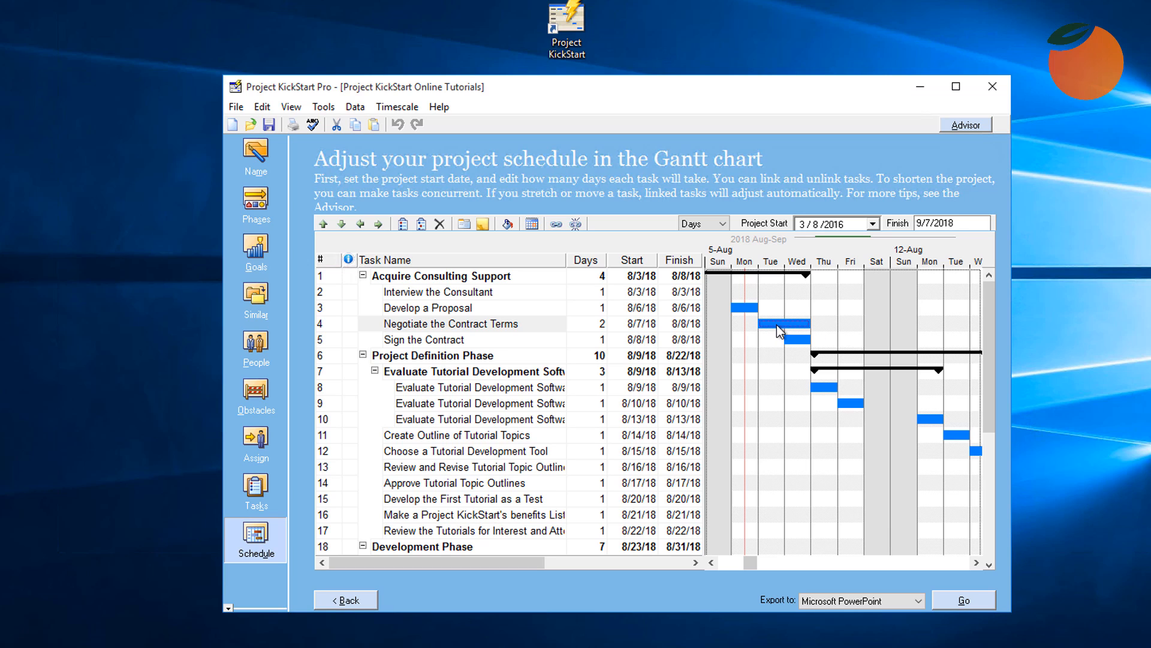
Step: Switch the timescale to weeks and back to days, and stretch the Negotiate the Contract Terms bar to 5 days, finishing 8/13/18
{"action": "left_click", "coordinate": [723, 223]}
{"action": "left_click", "coordinate": [711, 249]}
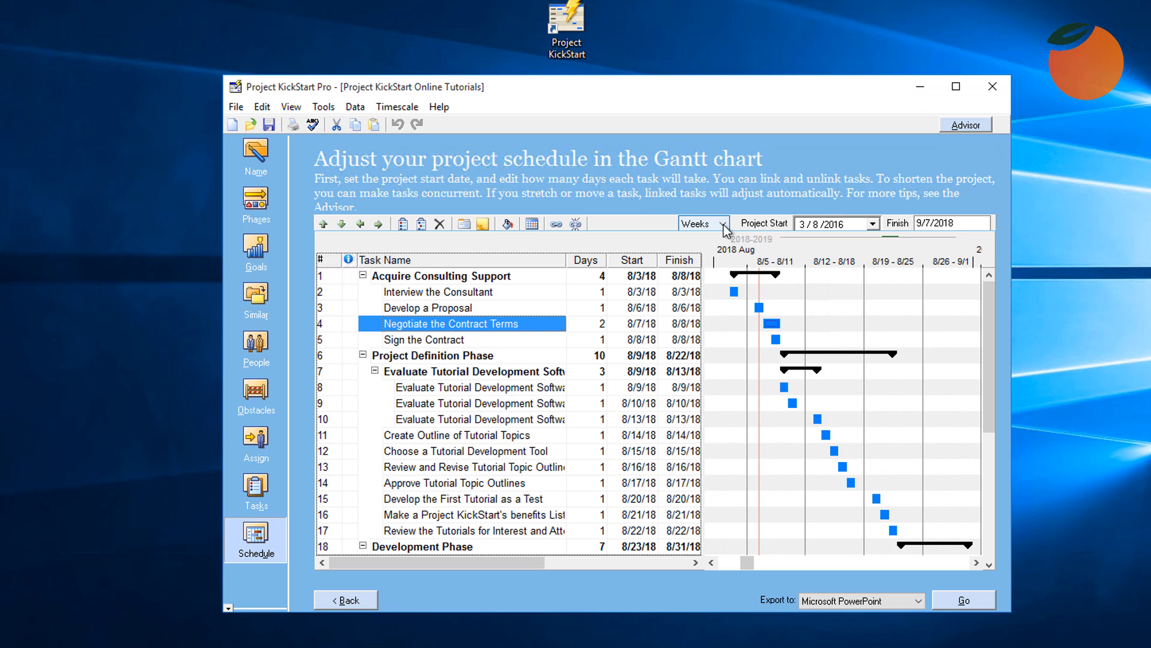
{"action": "left_click", "coordinate": [724, 224]}
{"action": "left_click", "coordinate": [710, 238]}
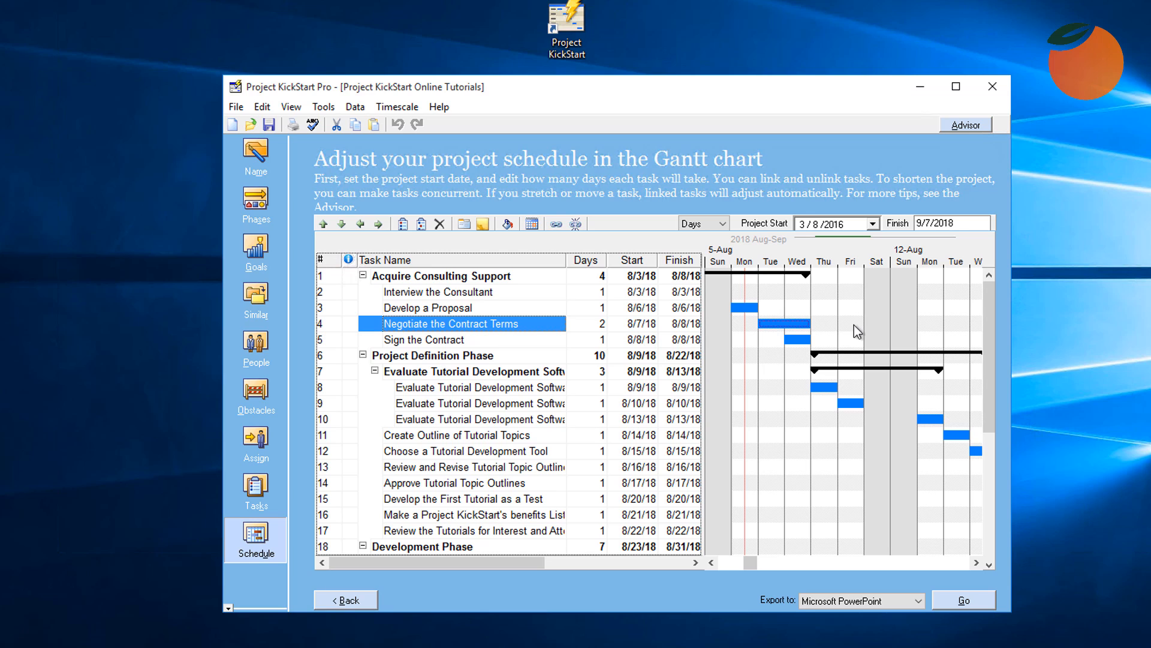
{"action": "left_click", "coordinate": [804, 323]}
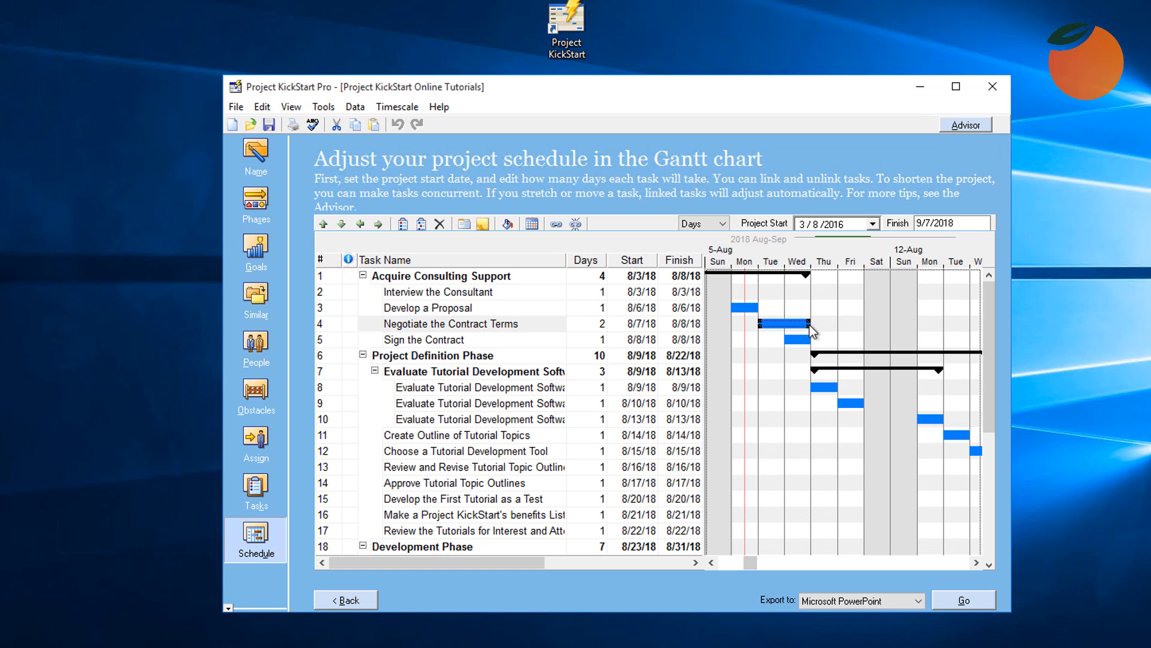
{"action": "left_click_drag", "start_coordinate": [811, 325], "coordinate": [943, 327]}
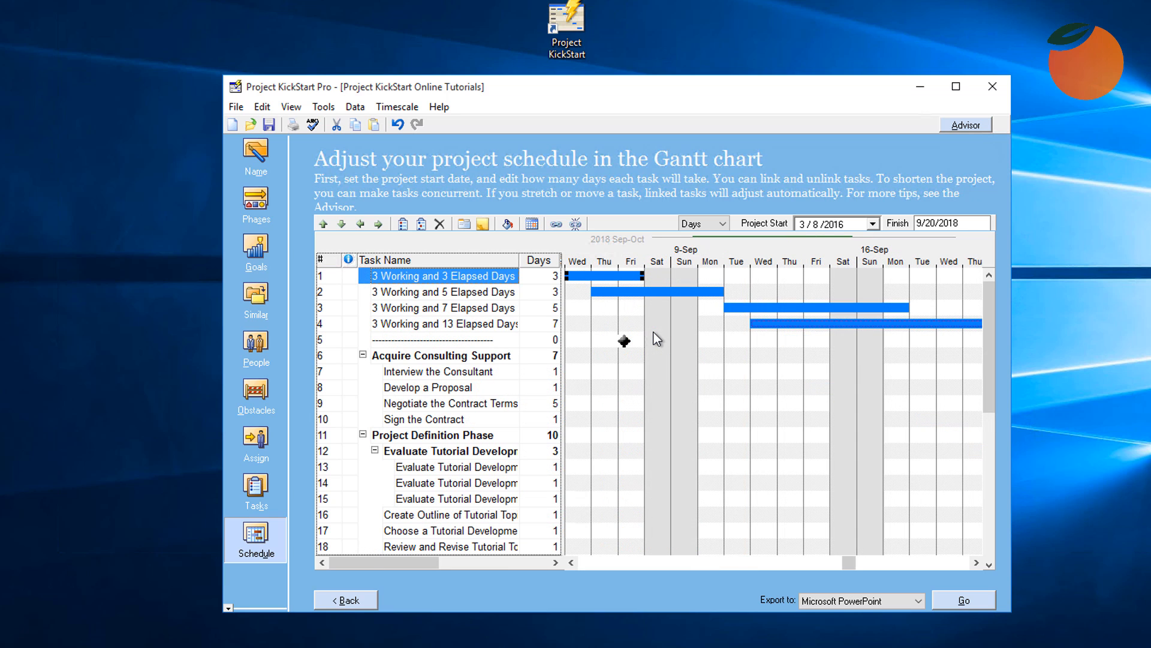
Step: Examine how the bars of the 3 Working and 3 Elapsed Days and 3 Working and 5 Elapsed Days tasks cross the weekend
{"action": "left_click", "coordinate": [583, 272]}
{"action": "left_click", "coordinate": [629, 277]}
{"action": "left_click", "coordinate": [599, 297]}
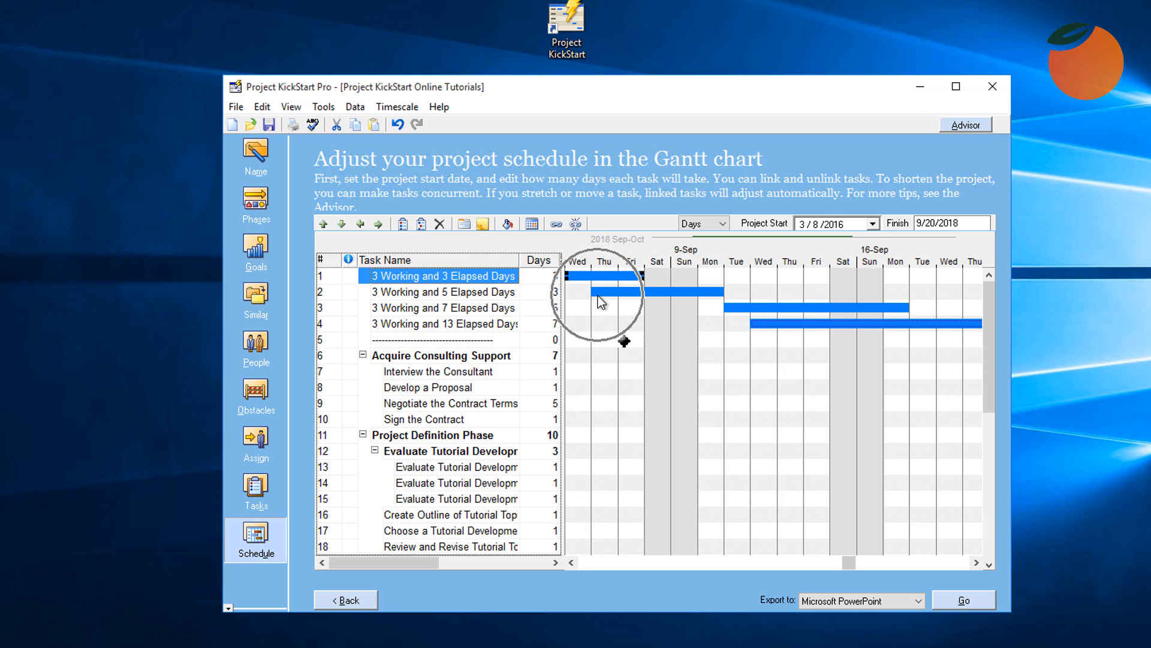
{"action": "left_click", "coordinate": [478, 294]}
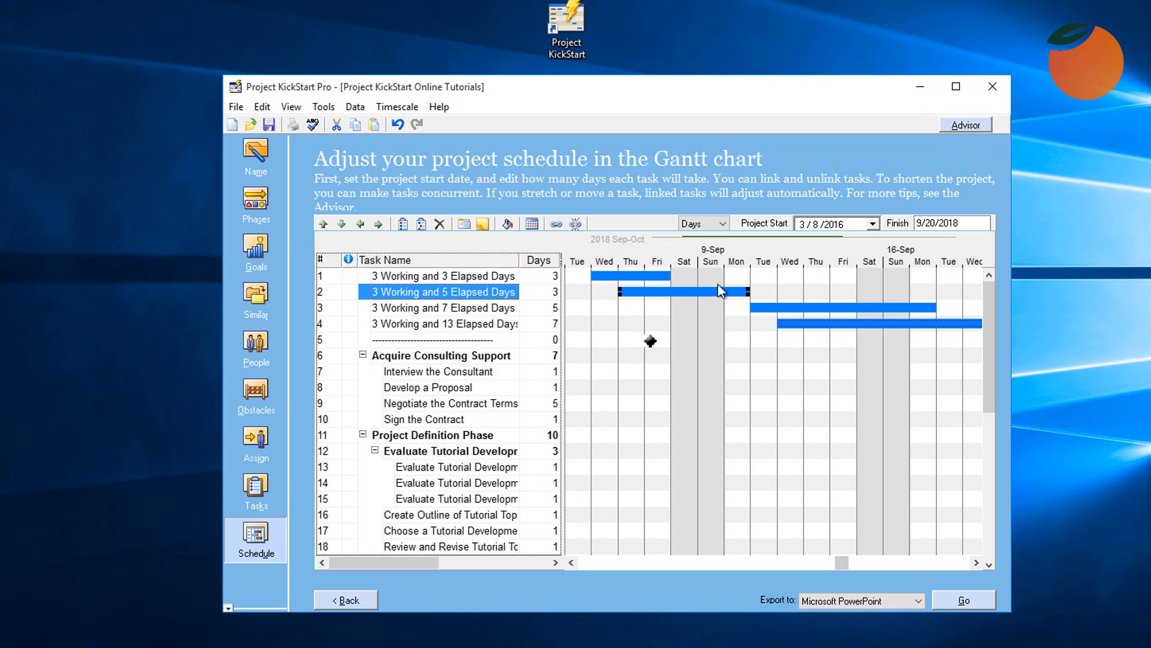
{"action": "key", "text": "ctrl"}
{"action": "key", "text": "ctrl"}
Step: Review the nonworking days for October and November 2018 in the project's working schedule and accept the calendar
{"action": "left_click", "coordinate": [531, 225]}
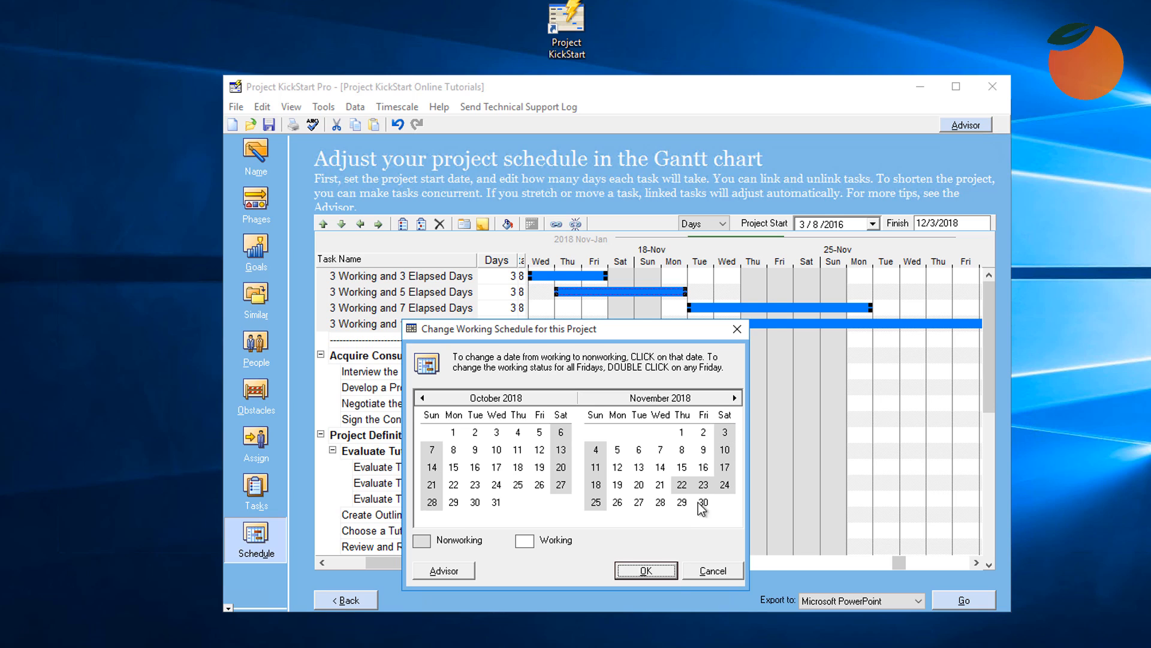
{"action": "left_click", "coordinate": [646, 571]}
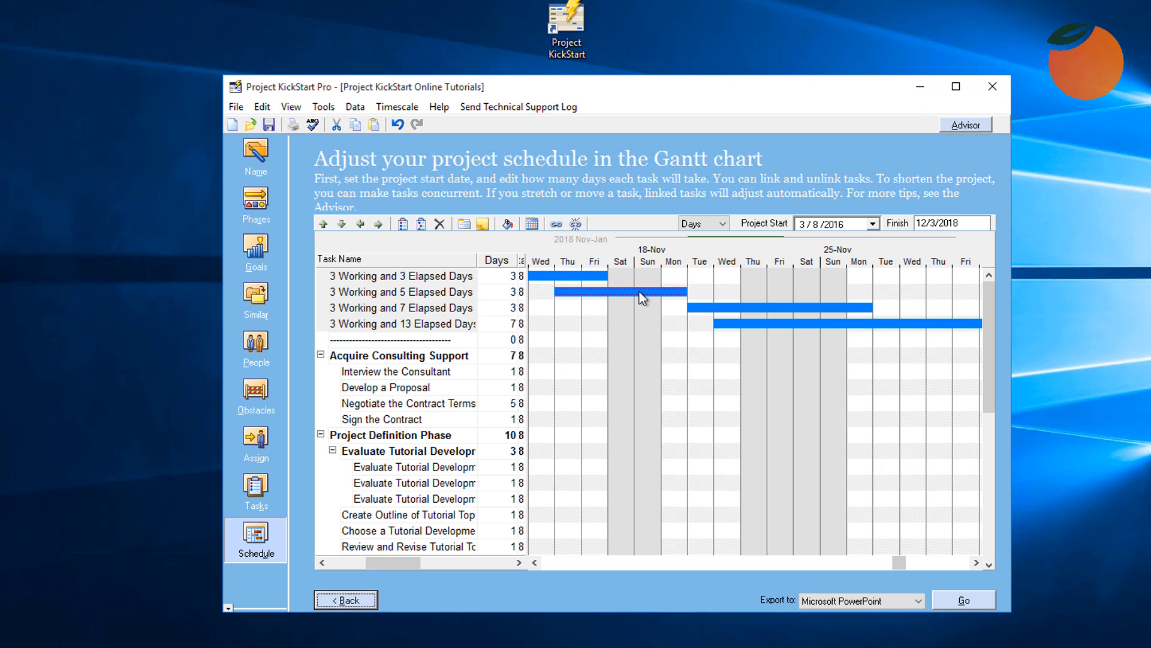
{"action": "key", "text": "ctrl"}
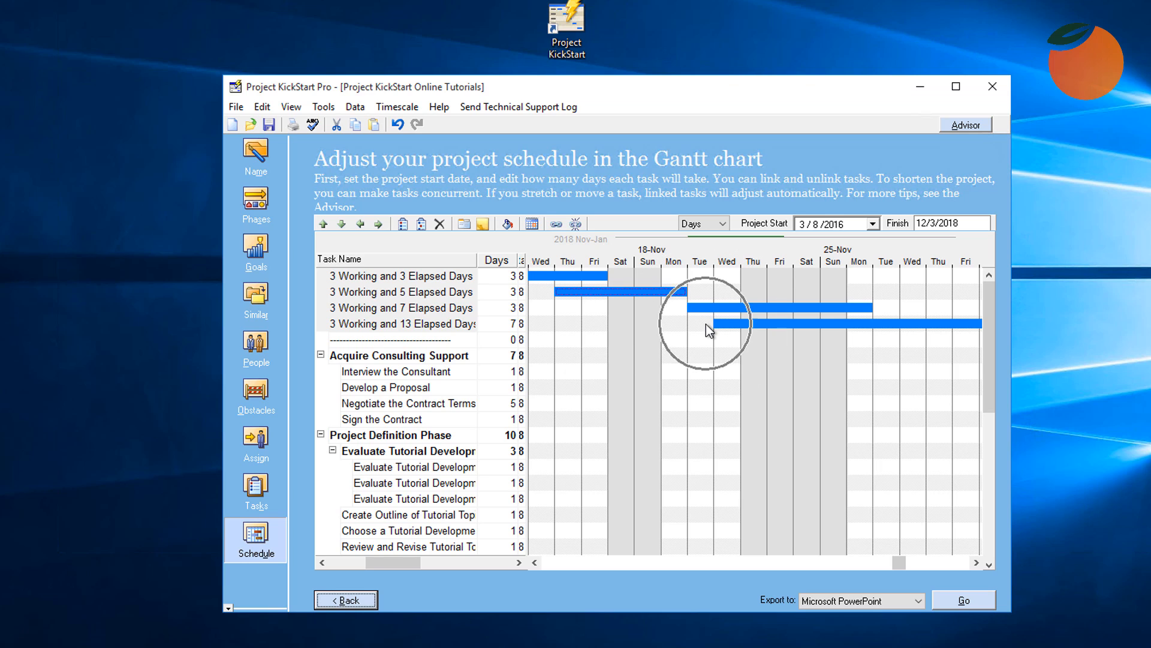
Step: Narrow the task table to the Days column and examine the 3 Working and 7 Elapsed Days bar across the November holidays
{"action": "left_click", "coordinate": [438, 311]}
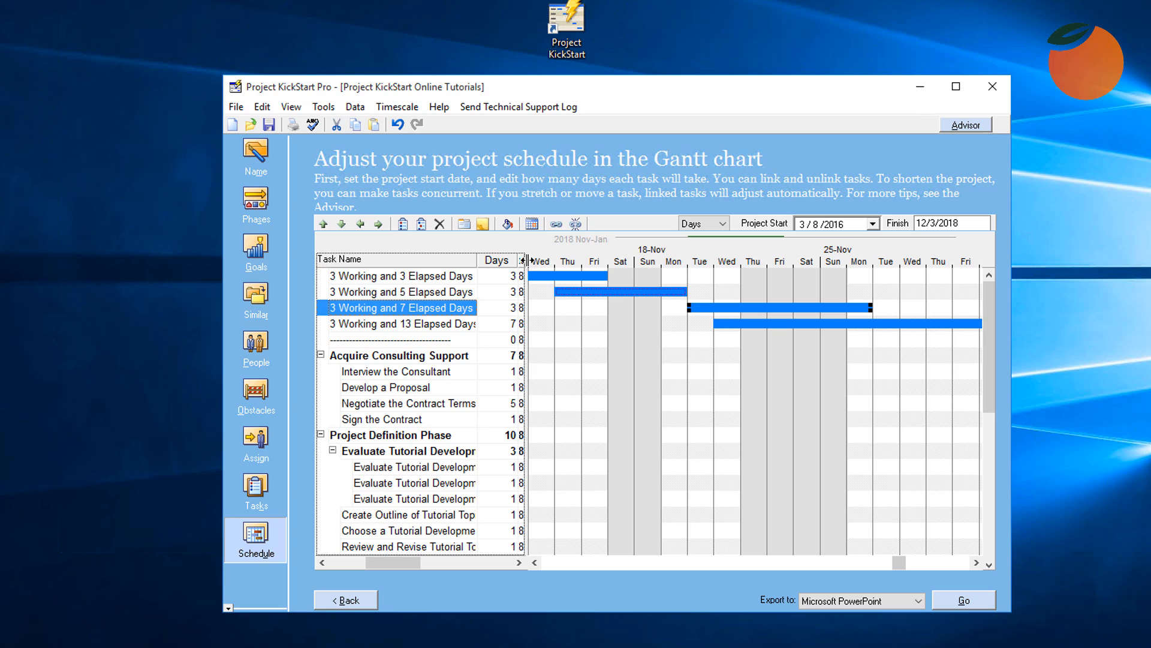
{"action": "left_click_drag", "start_coordinate": [528, 259], "coordinate": [521, 260]}
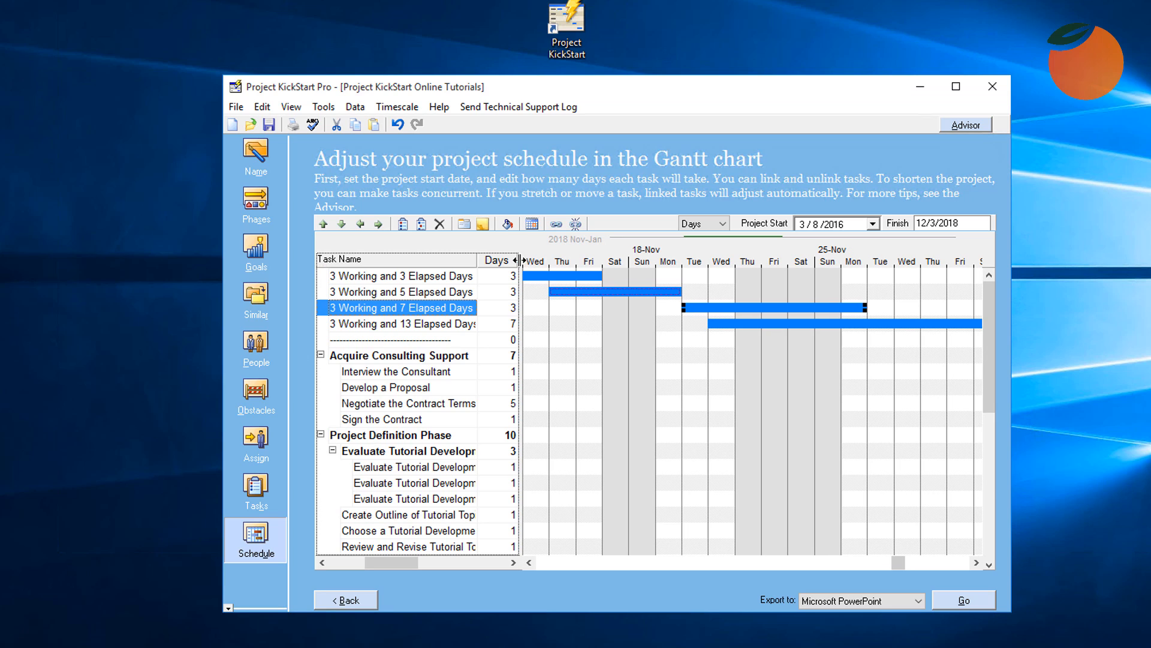
{"action": "left_click", "coordinate": [773, 307]}
{"action": "left_click", "coordinate": [775, 307]}
{"action": "left_click", "coordinate": [978, 563]}
{"action": "left_click", "coordinate": [978, 563]}
{"action": "left_click", "coordinate": [978, 564]}
{"action": "left_click", "coordinate": [978, 563]}
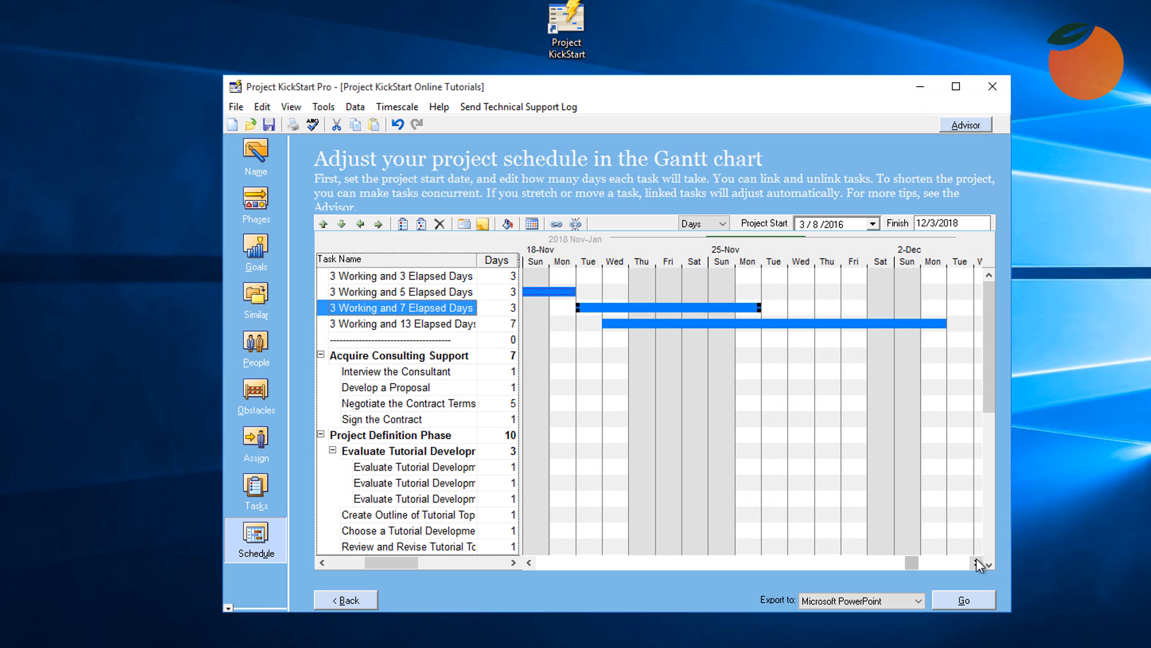
Step: Compare the 3 Working and 13 Elapsed Days task's duration with the span of its Gantt bar
{"action": "left_click", "coordinate": [372, 328]}
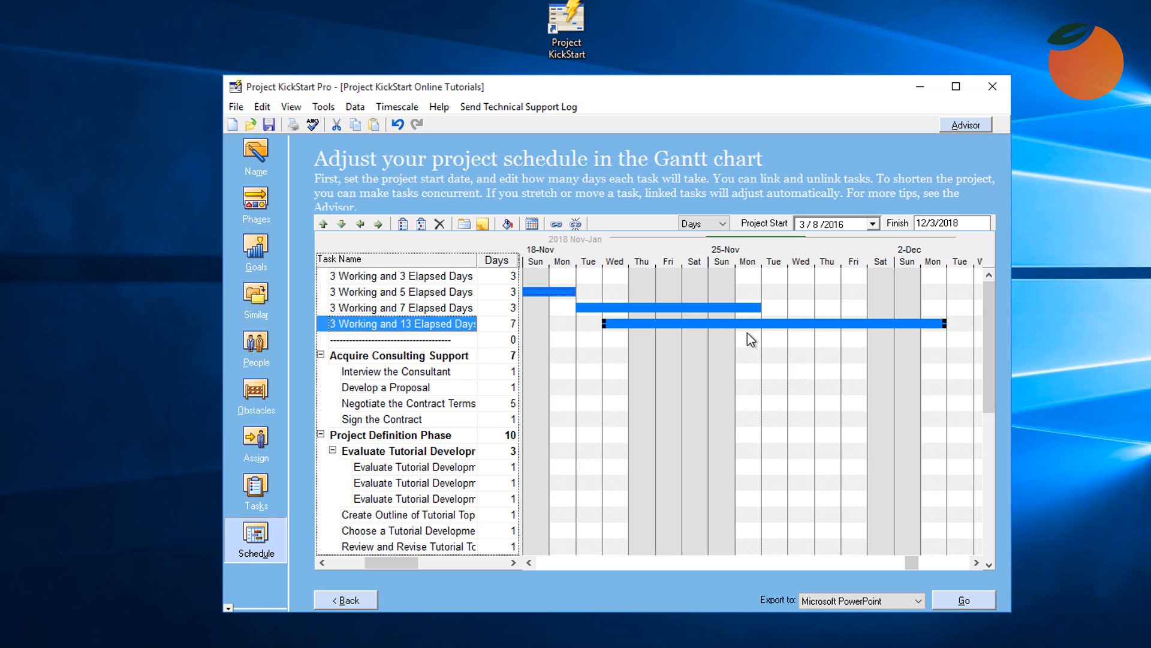
{"action": "left_click", "coordinate": [508, 325]}
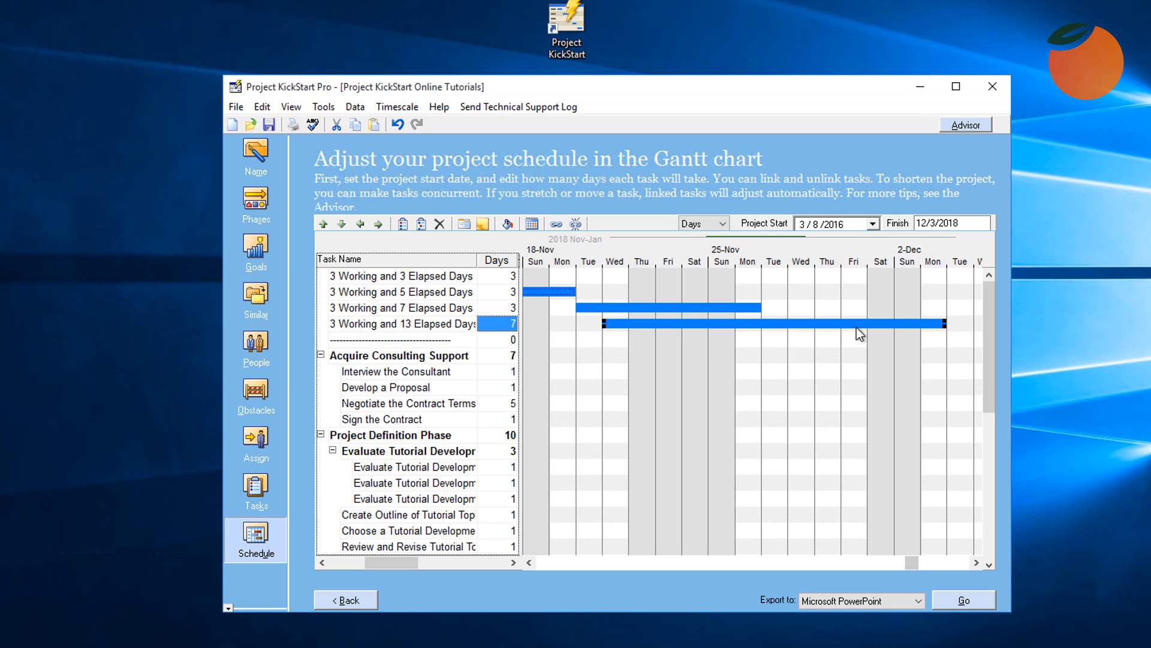
{"action": "left_click", "coordinate": [934, 327]}
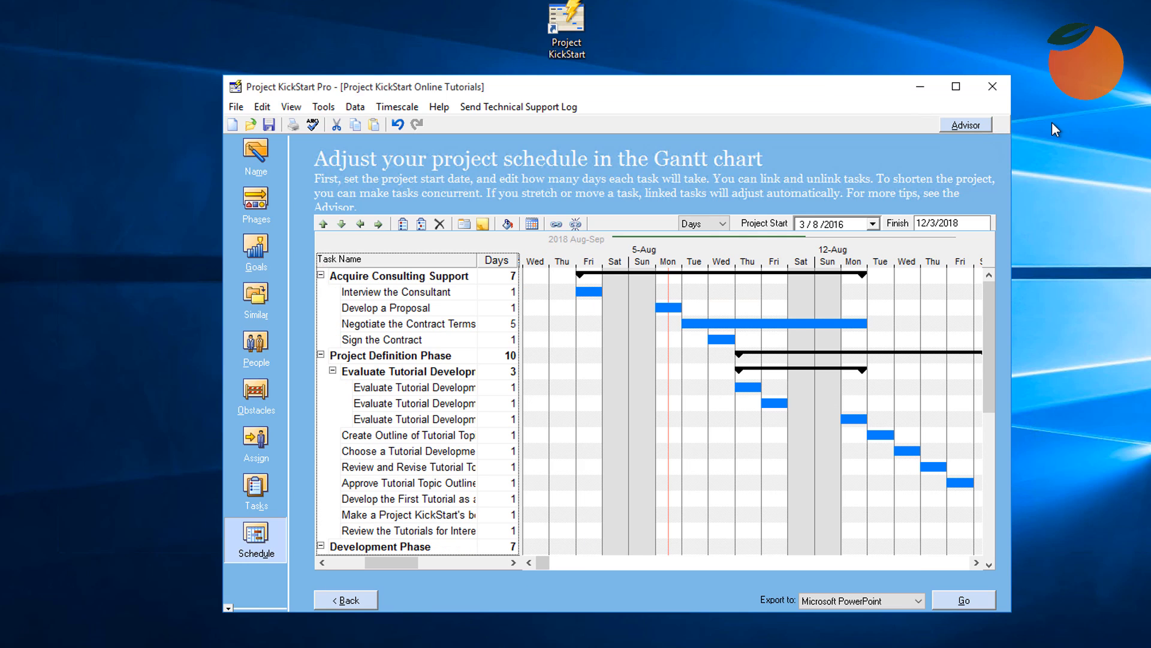
Step: Set the Gantt timescale to weeks and select the duration of the Develop the First Tutorial as a Test task
{"action": "left_click", "coordinate": [725, 222]}
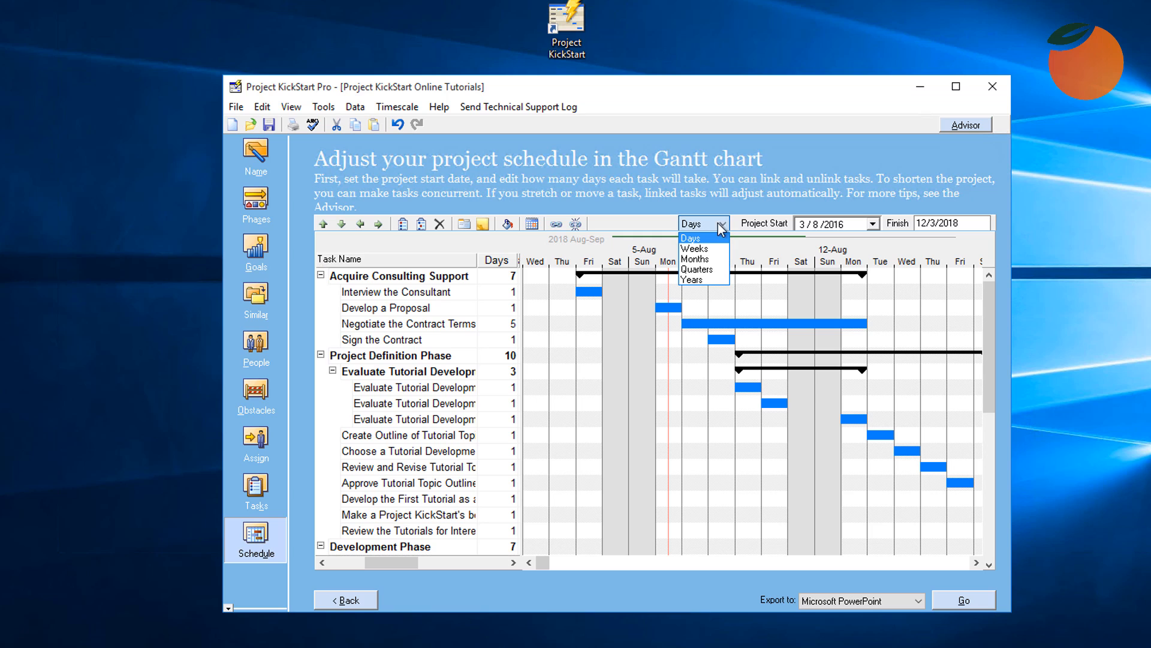
{"action": "left_click", "coordinate": [695, 248]}
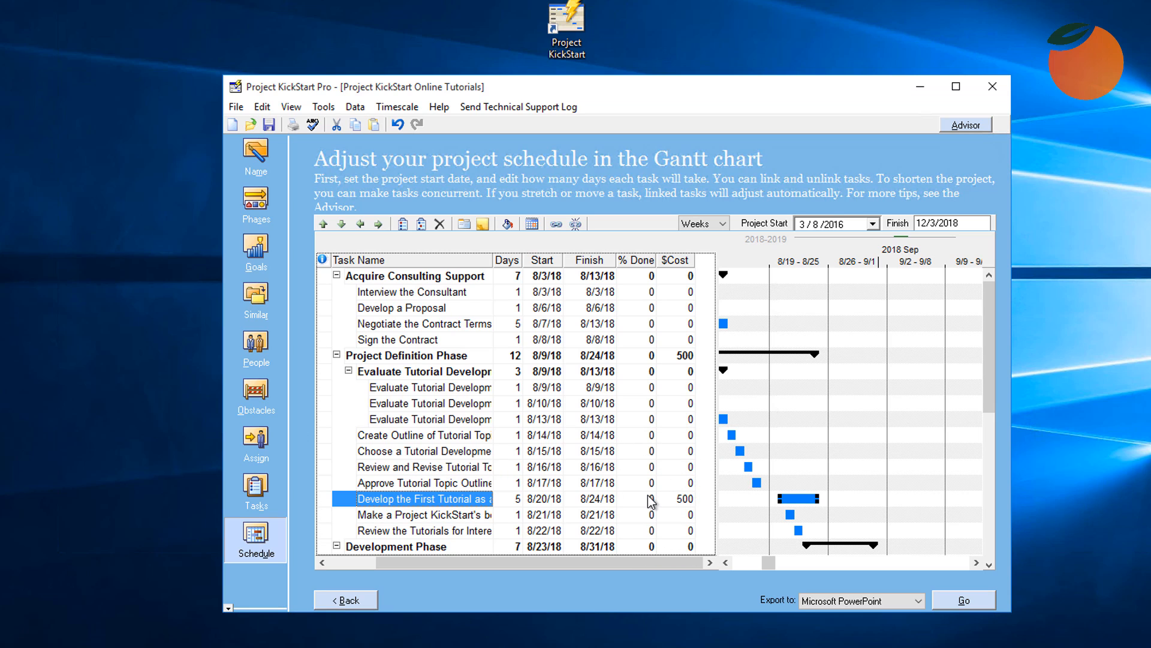
{"action": "key", "text": "ctrl"}
{"action": "left_click", "coordinate": [502, 503]}
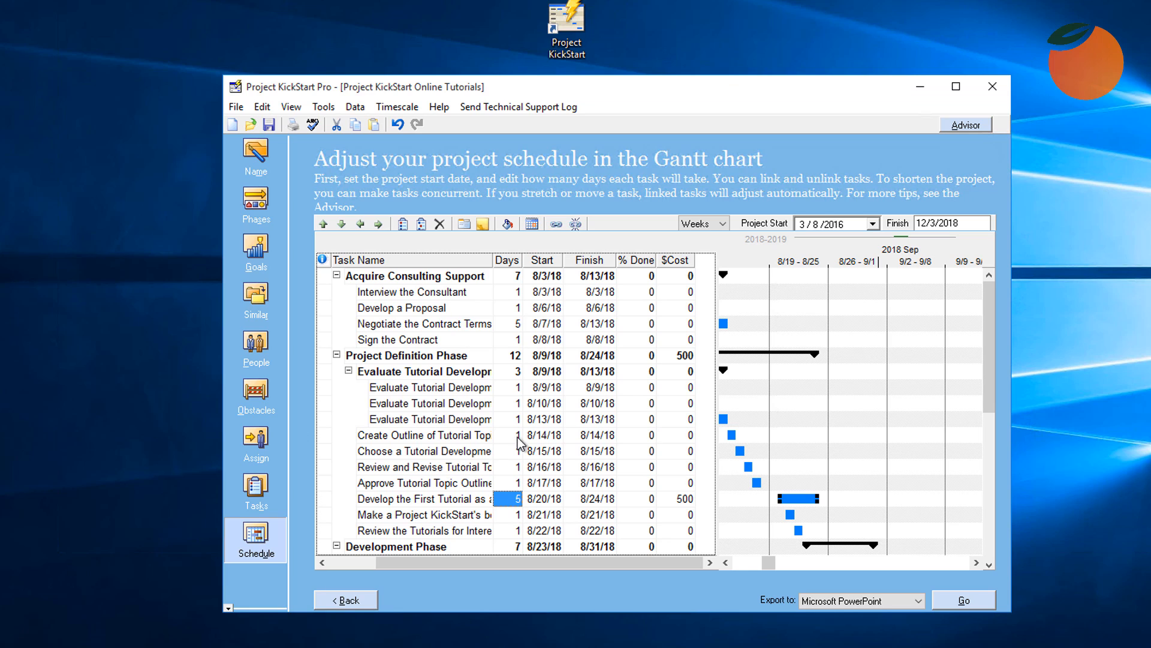
Step: Set Develop the First Tutorial as a Test to 50% done, cost 1000 and 10 days, with a note explaining the doubled time and cost
{"action": "left_click", "coordinate": [466, 232]}
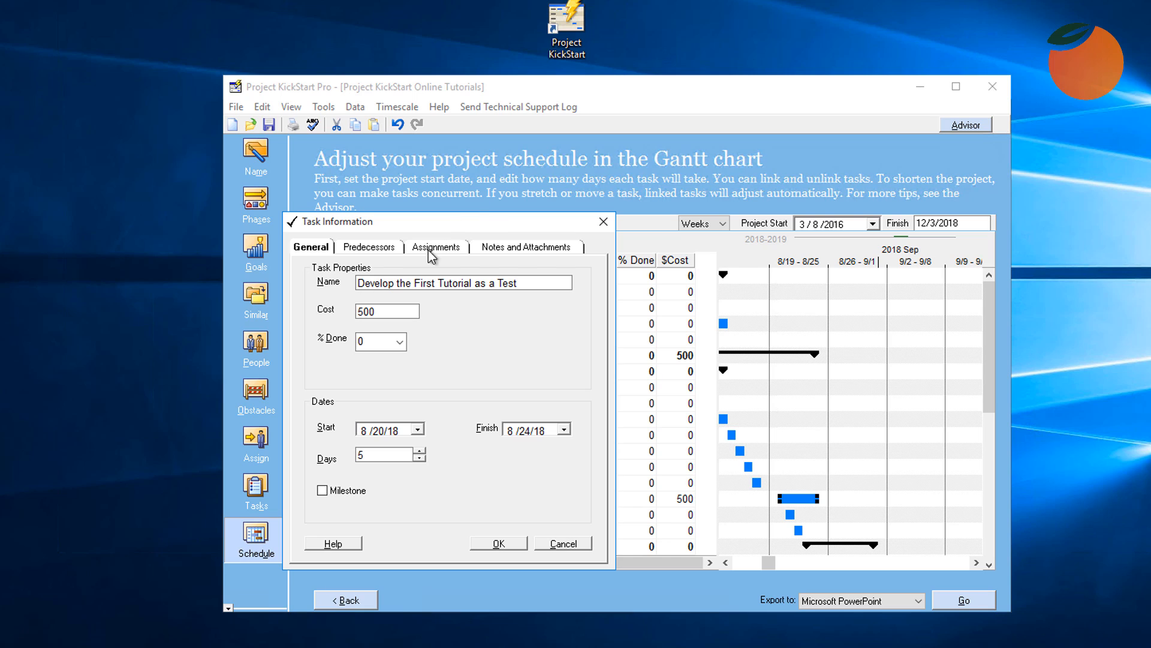
{"action": "left_click_drag", "start_coordinate": [382, 344], "coordinate": [338, 337]}
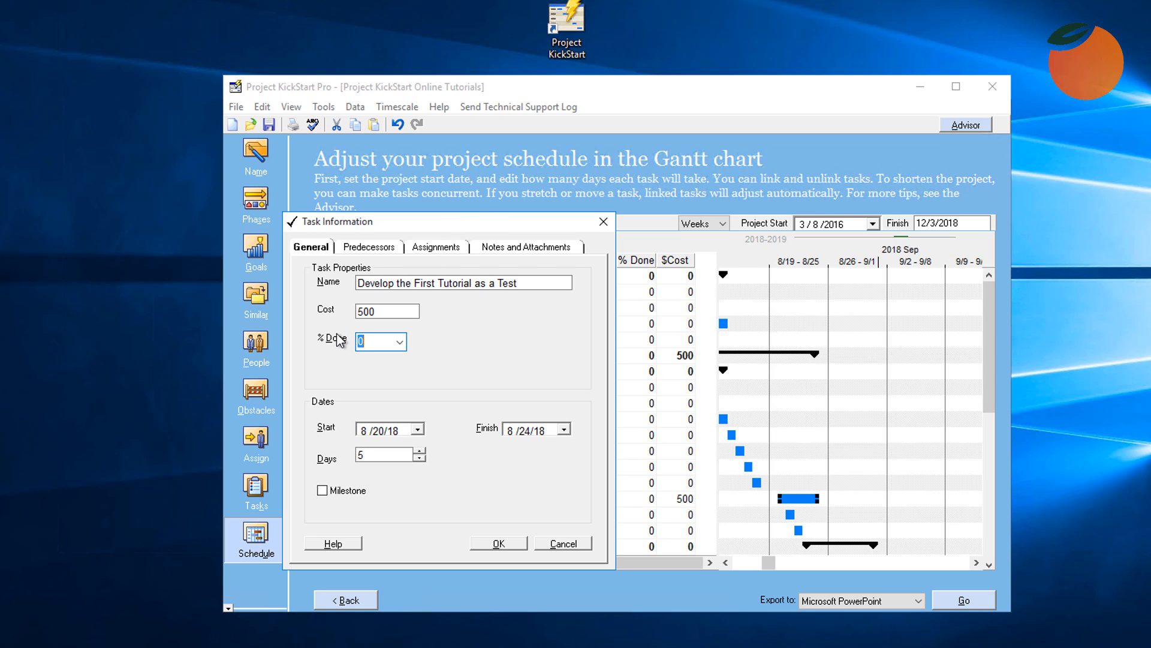
{"action": "type", "text": "50"}
{"action": "double_click", "coordinate": [388, 311]}
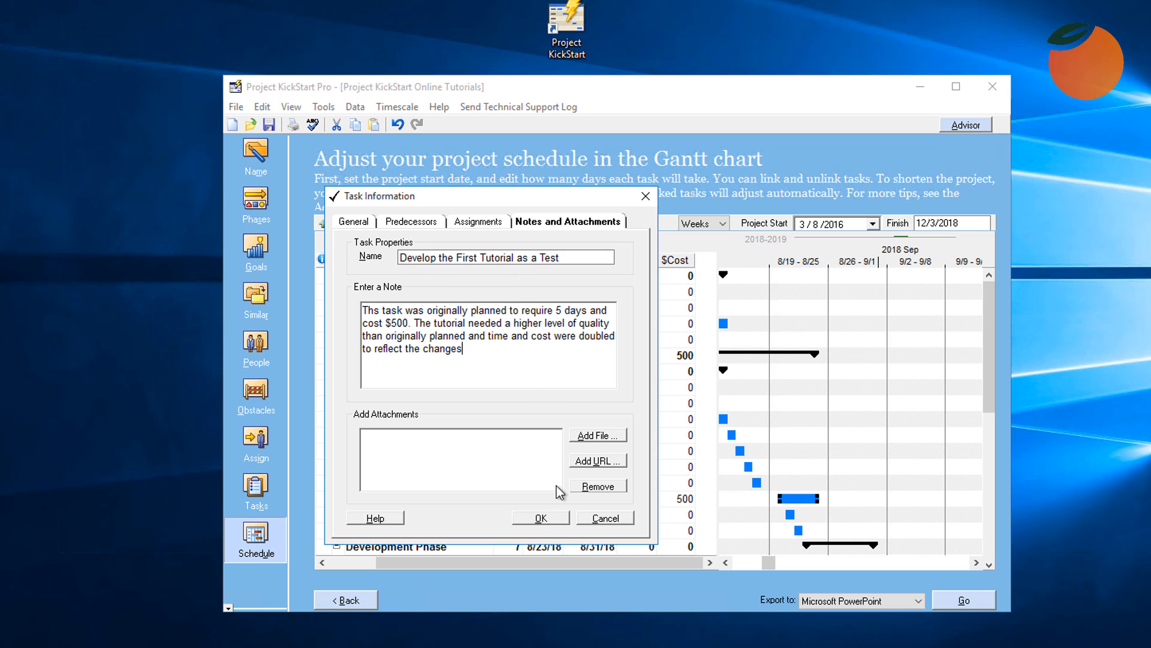
{"action": "left_click", "coordinate": [541, 519]}
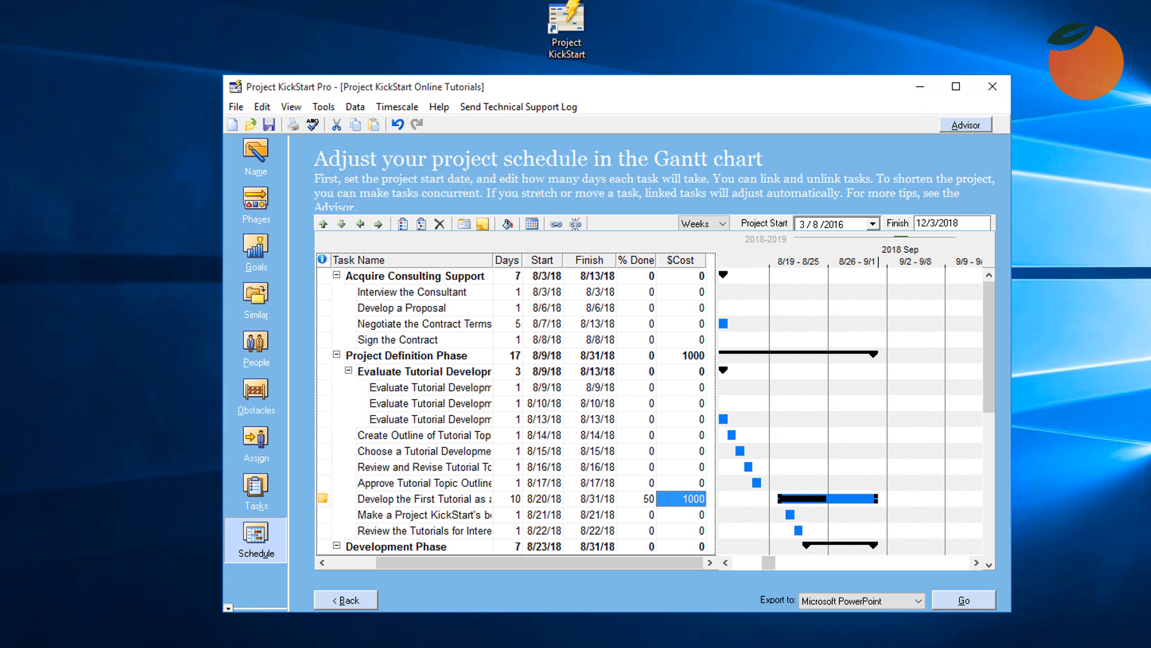
{"action": "left_click", "coordinate": [924, 443]}
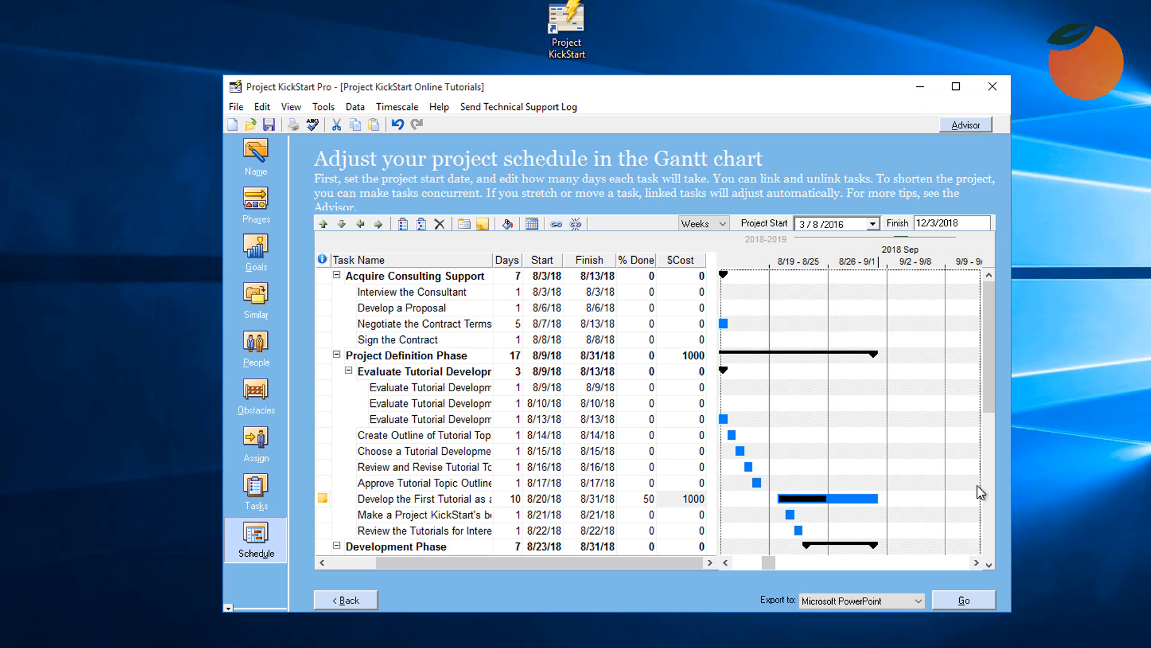
Step: Bring the early August part of the Gantt chart into view and select the duration of the Sign the Contract task
{"action": "left_click", "coordinate": [752, 566]}
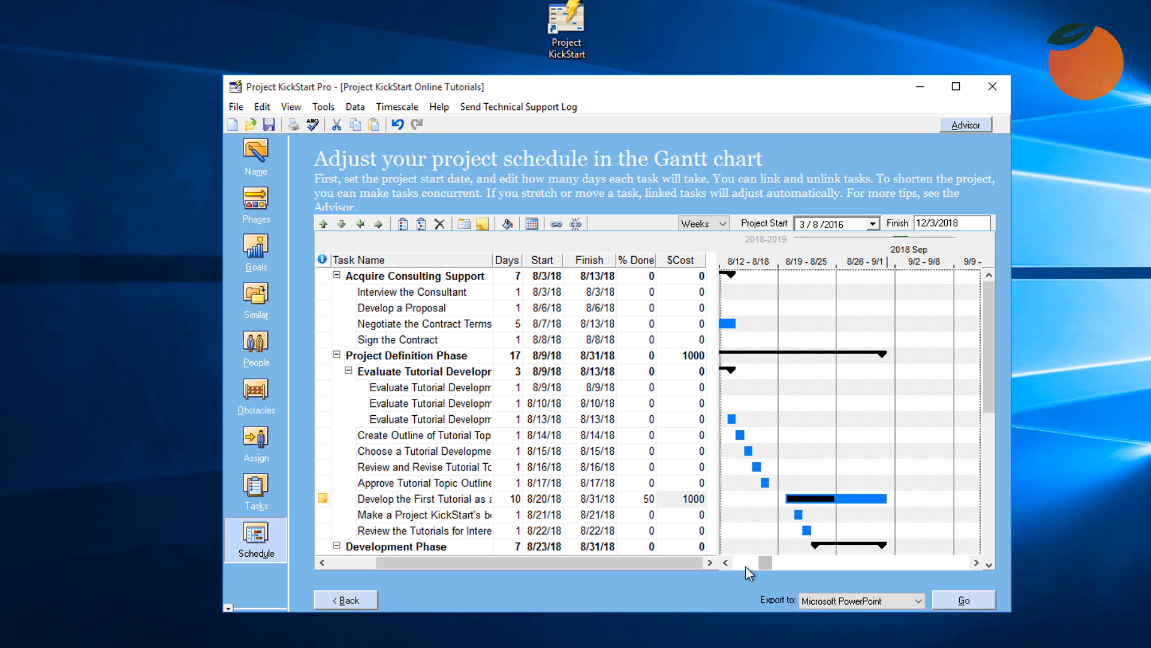
{"action": "left_click", "coordinate": [746, 566]}
{"action": "left_click_drag", "start_coordinate": [760, 563], "coordinate": [732, 556]}
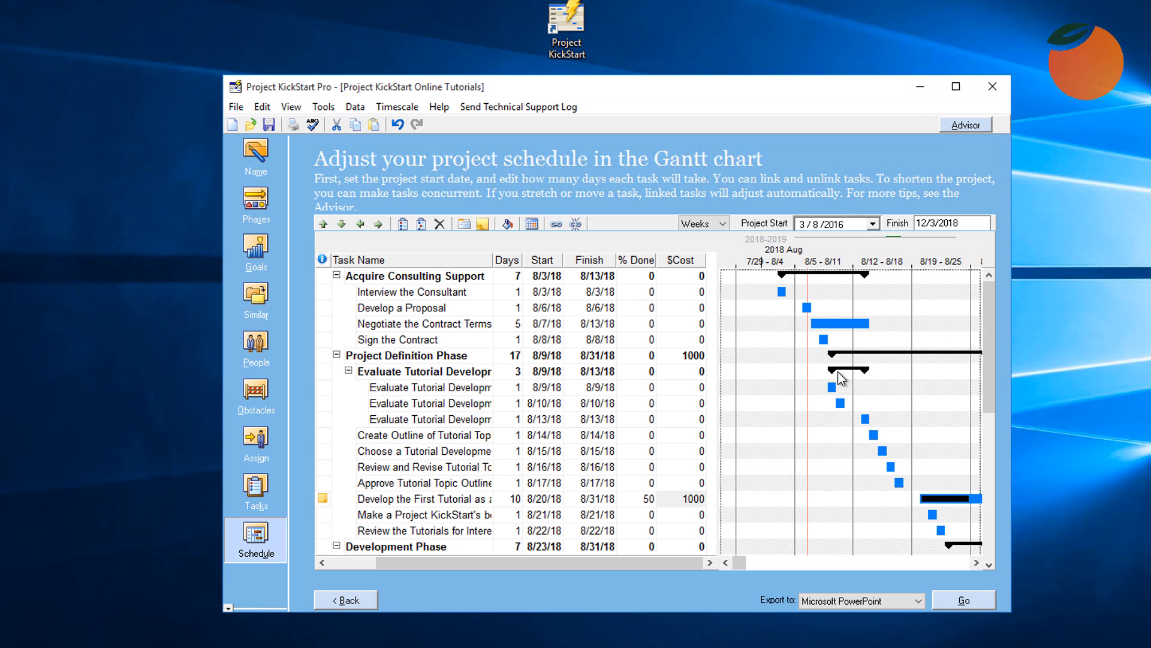
{"action": "left_click", "coordinate": [446, 345]}
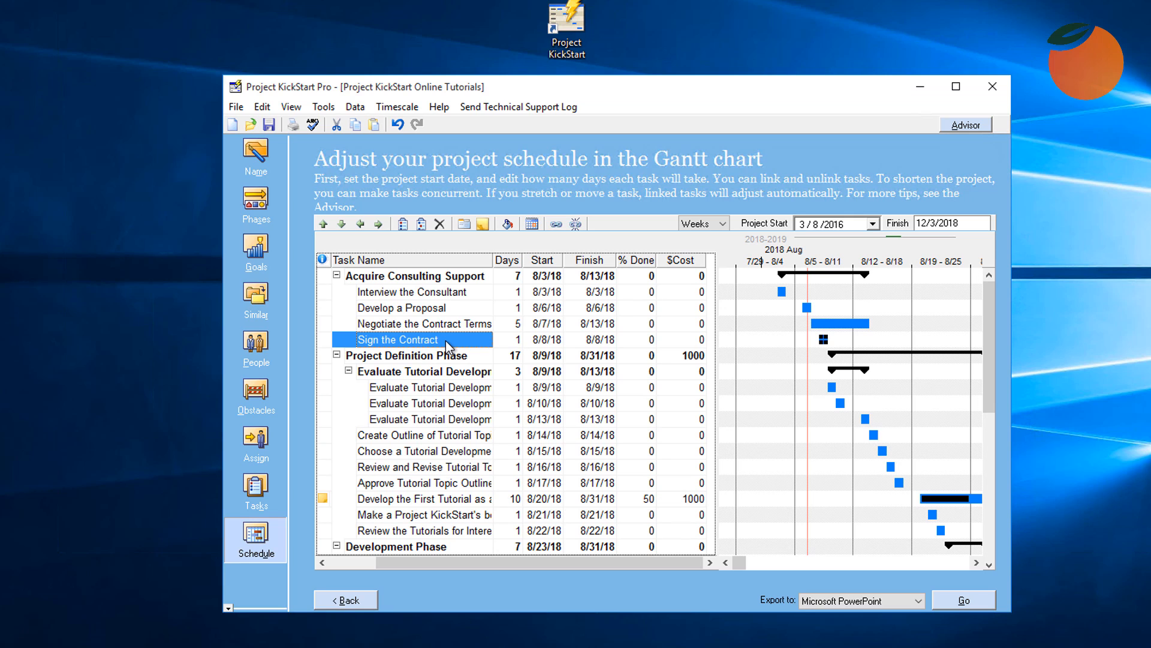
{"action": "left_click", "coordinate": [508, 340]}
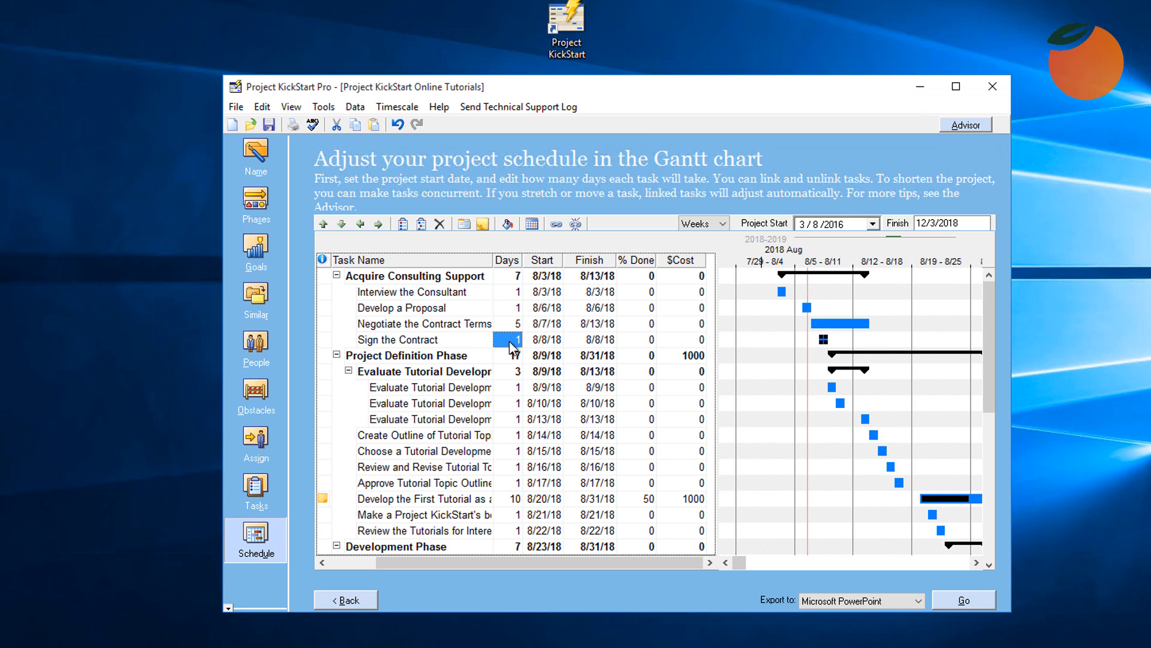
Step: Set the Sign the Contract task's duration to 0 days to turn it into a milestone on the Gantt chart
{"action": "left_click", "coordinate": [509, 340]}
{"action": "type", "text": "0"}
{"action": "key", "text": "Return"}
{"action": "left_click", "coordinate": [510, 338]}
{"action": "left_click", "coordinate": [826, 343]}
{"action": "left_click", "coordinate": [826, 343]}
{"action": "left_click", "coordinate": [835, 349]}
{"action": "left_click", "coordinate": [840, 400]}
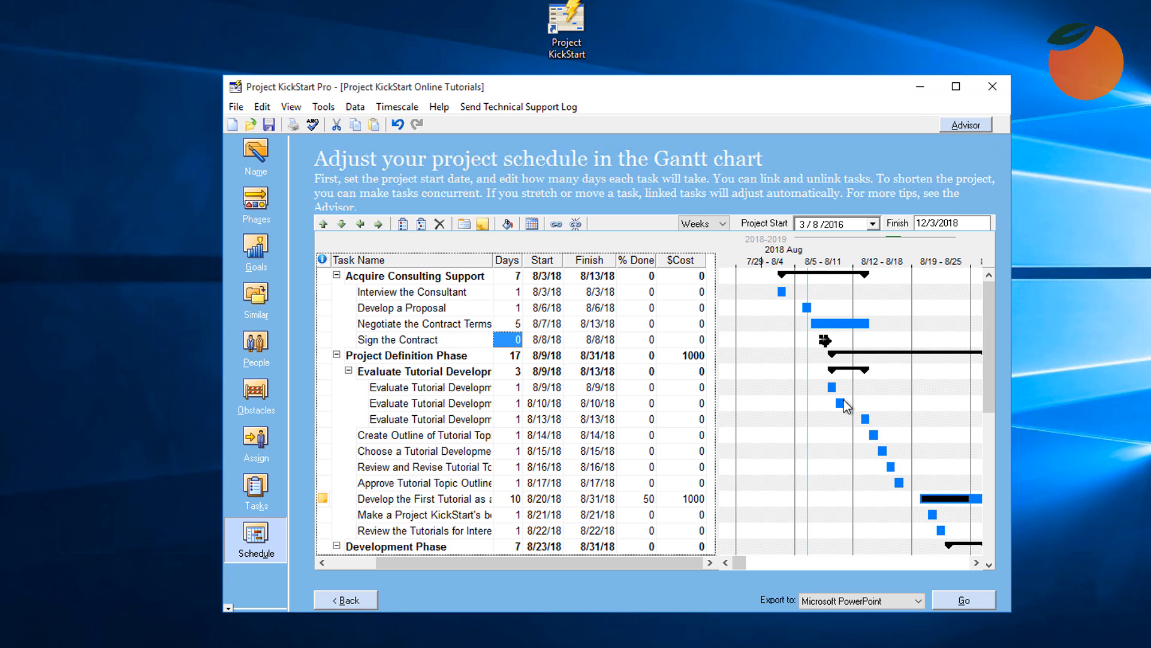
{"action": "left_click", "coordinate": [854, 351]}
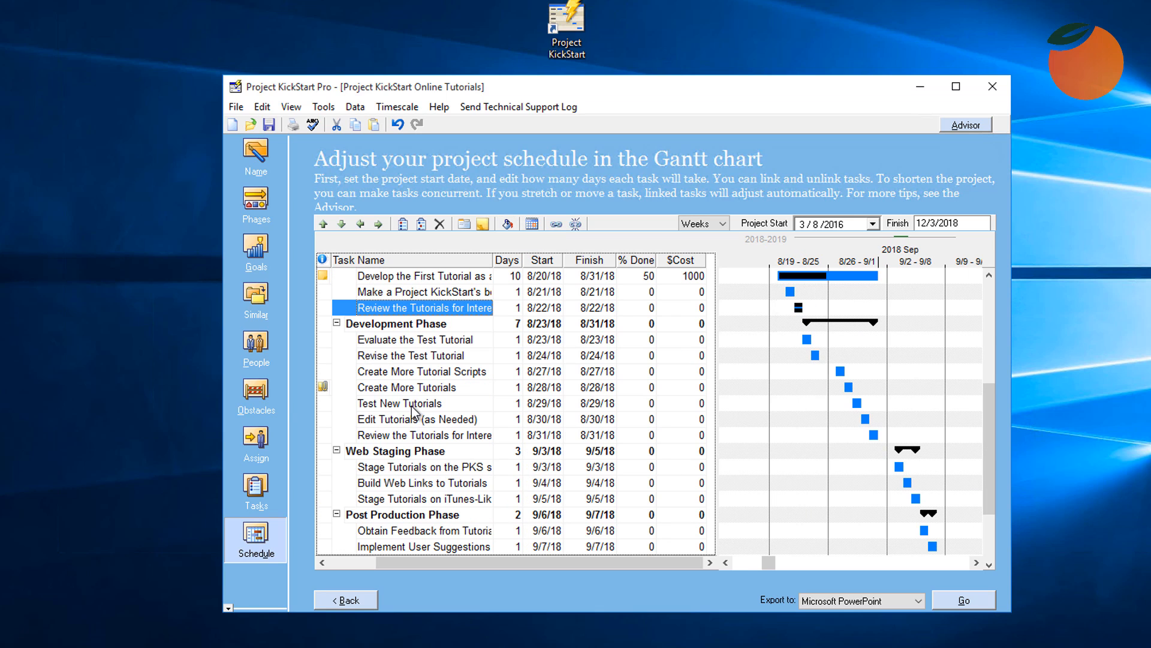
Step: Color the Gantt bars of both Review the Tutorials tasks, Test New Tutorials and Obtain Feedback light violet-blue
{"action": "left_click", "coordinate": [411, 406], "text": "ctrl"}
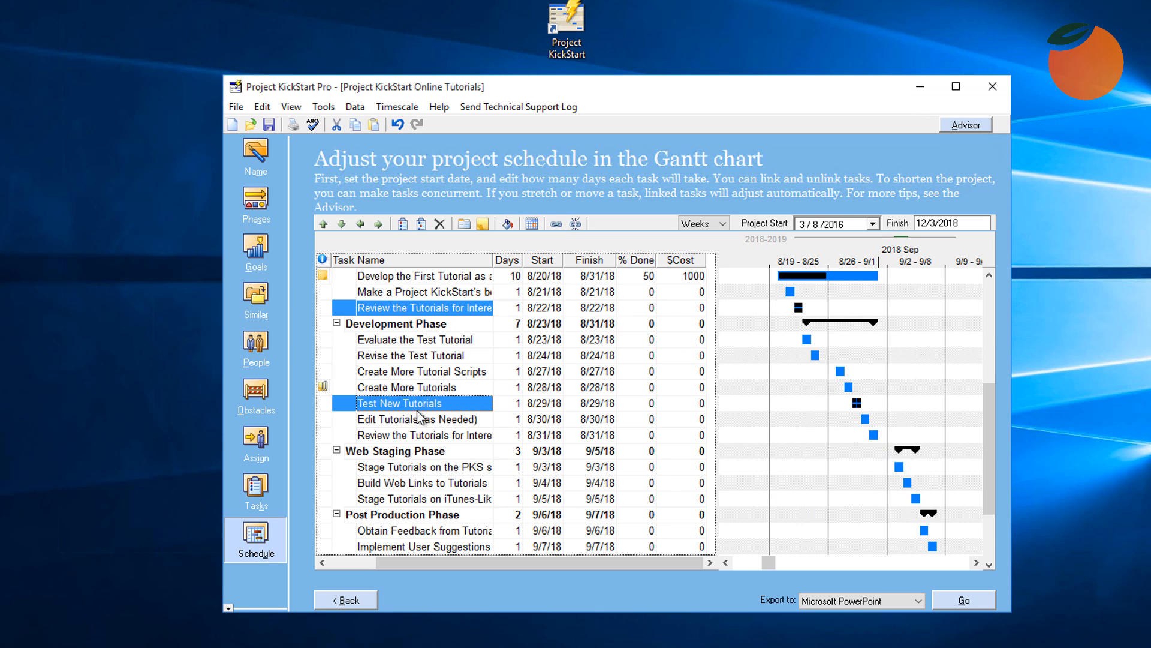
{"action": "left_click", "coordinate": [403, 438], "text": "ctrl"}
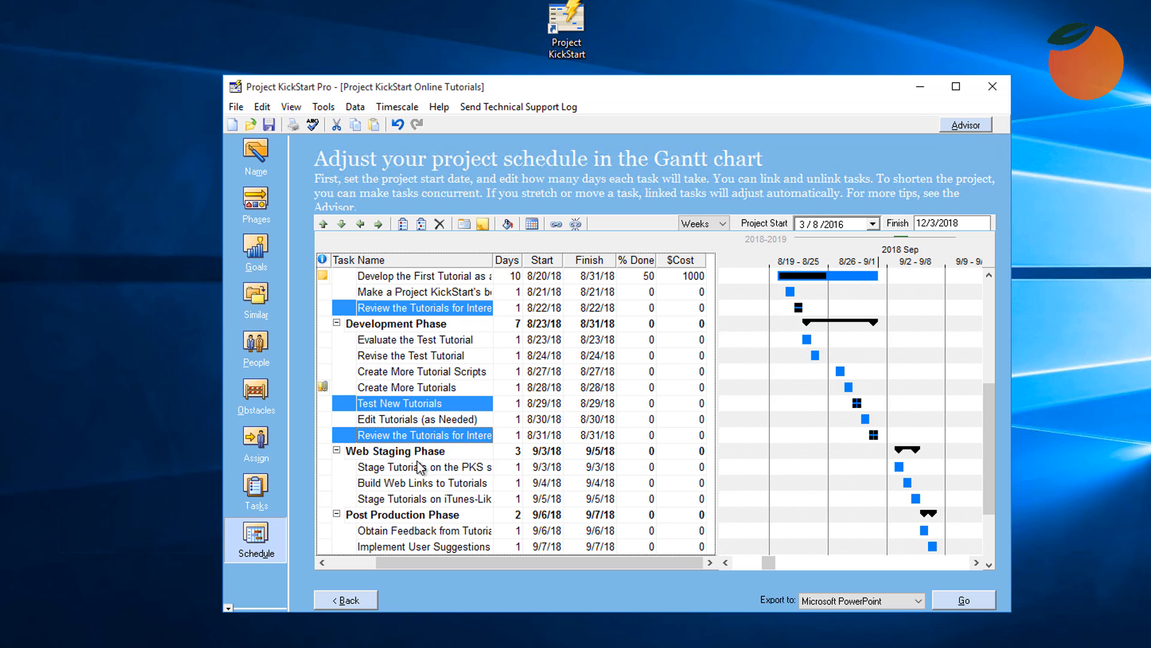
{"action": "left_click", "coordinate": [420, 530], "text": "ctrl"}
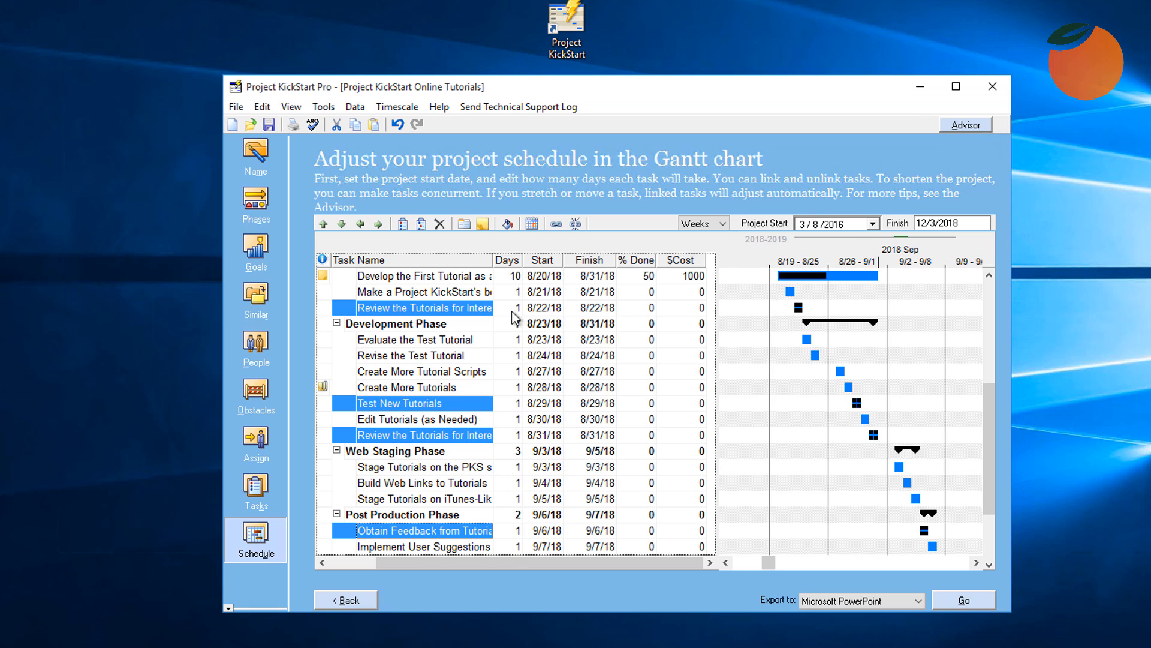
{"action": "left_click", "coordinate": [507, 223]}
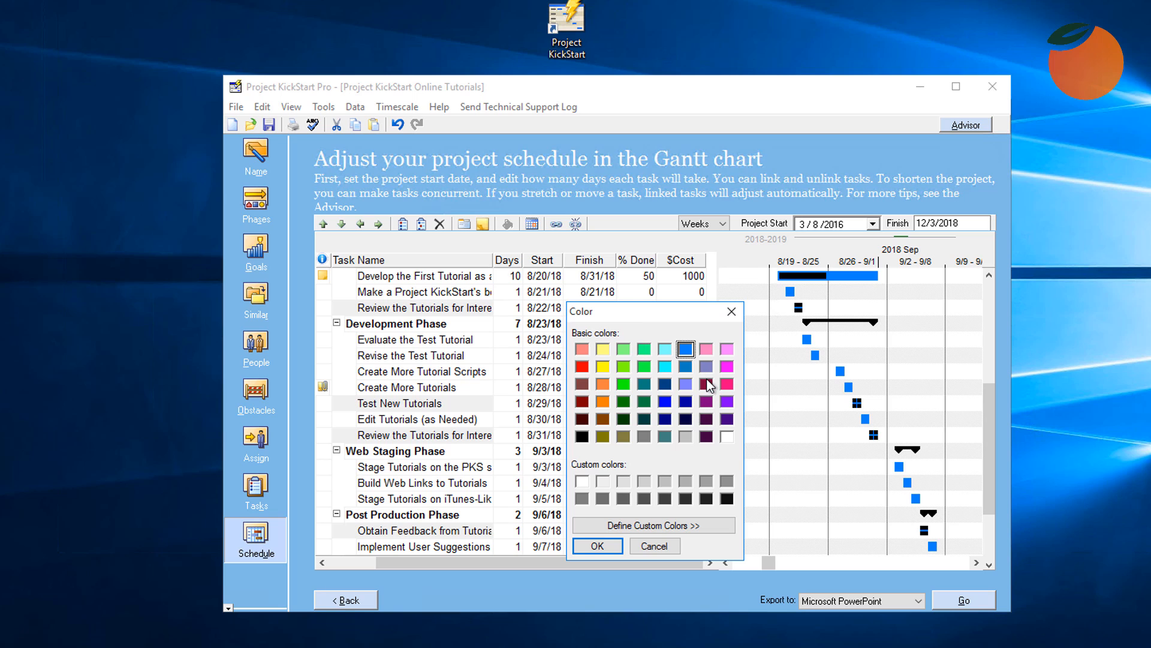
{"action": "left_click", "coordinate": [684, 383]}
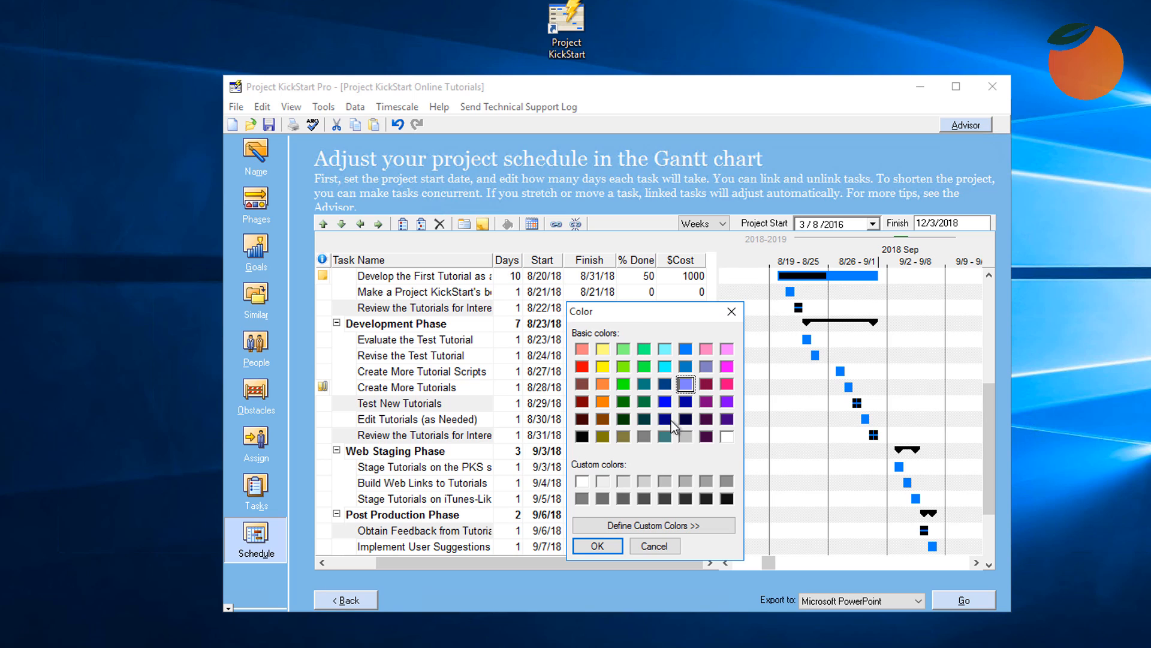
{"action": "left_click", "coordinate": [598, 546]}
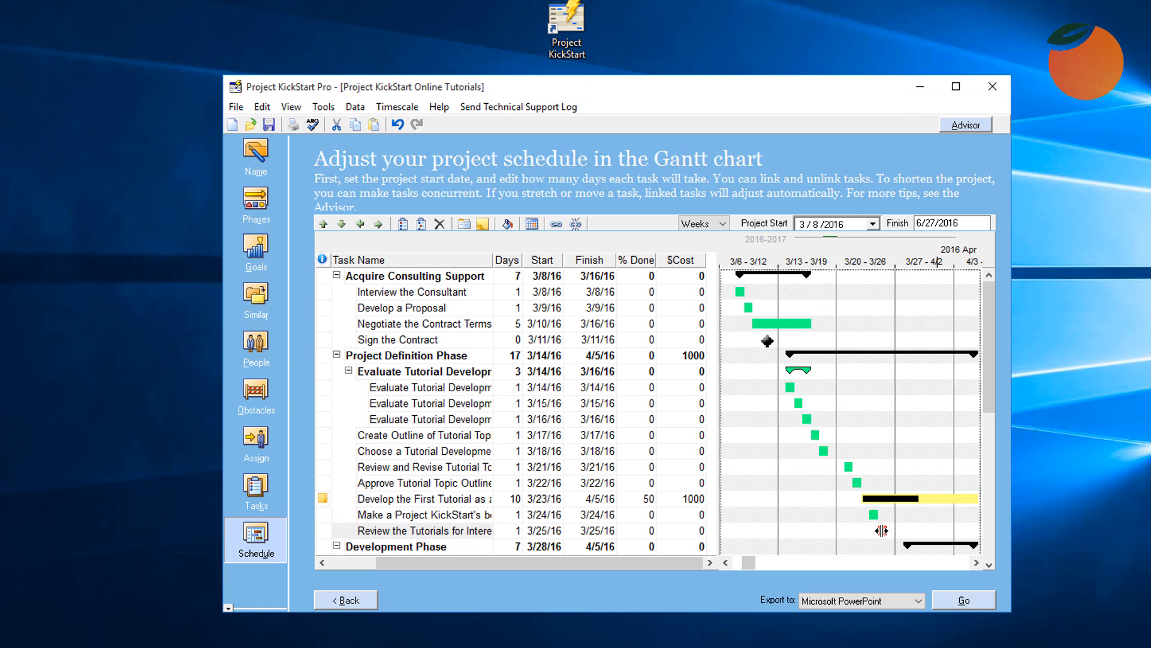
Step: Look through the project file commands, including reports, and the list of export destinations for the schedule
{"action": "left_click", "coordinate": [235, 108]}
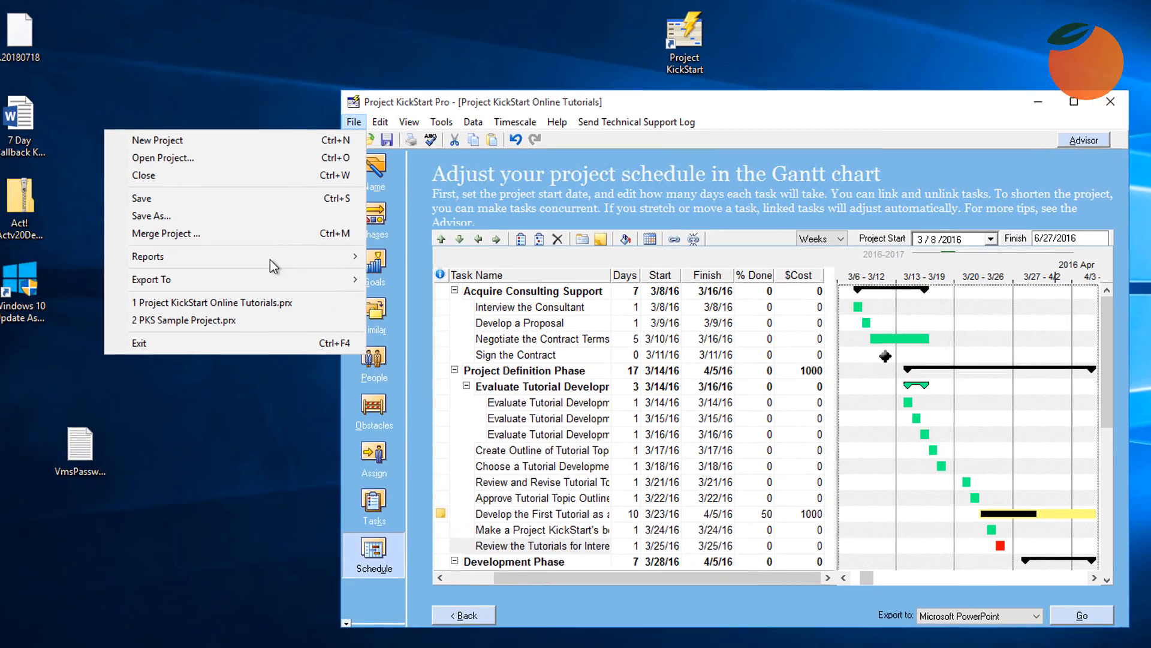
{"action": "mouse_move", "coordinate": [154, 243]}
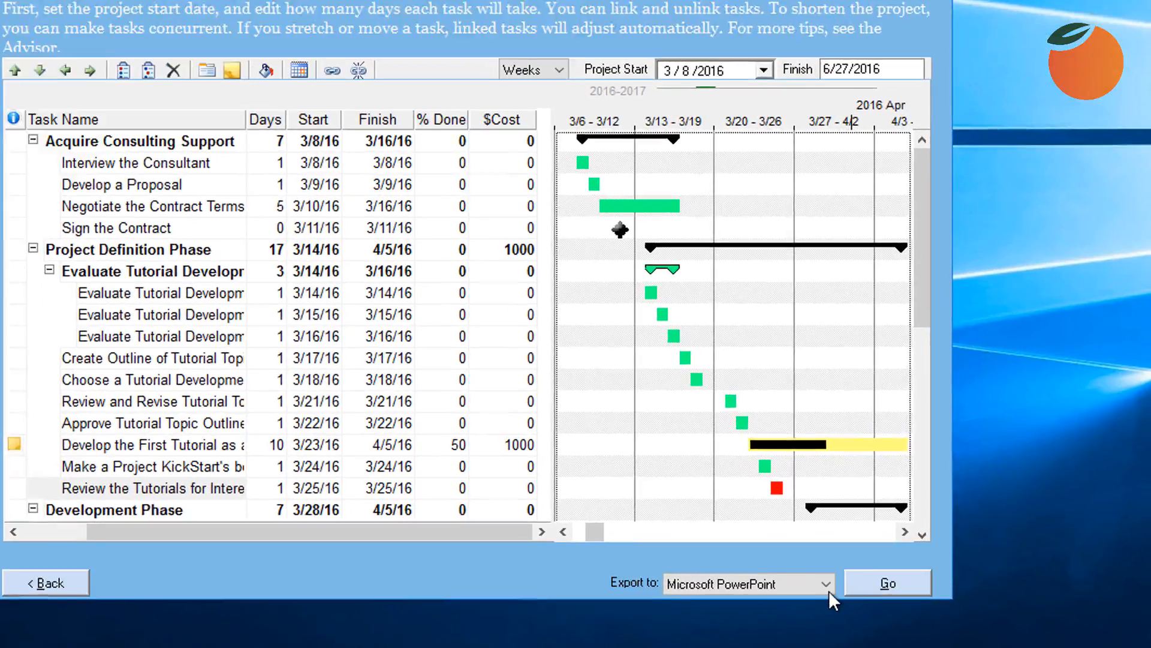
{"action": "left_click", "coordinate": [911, 600]}
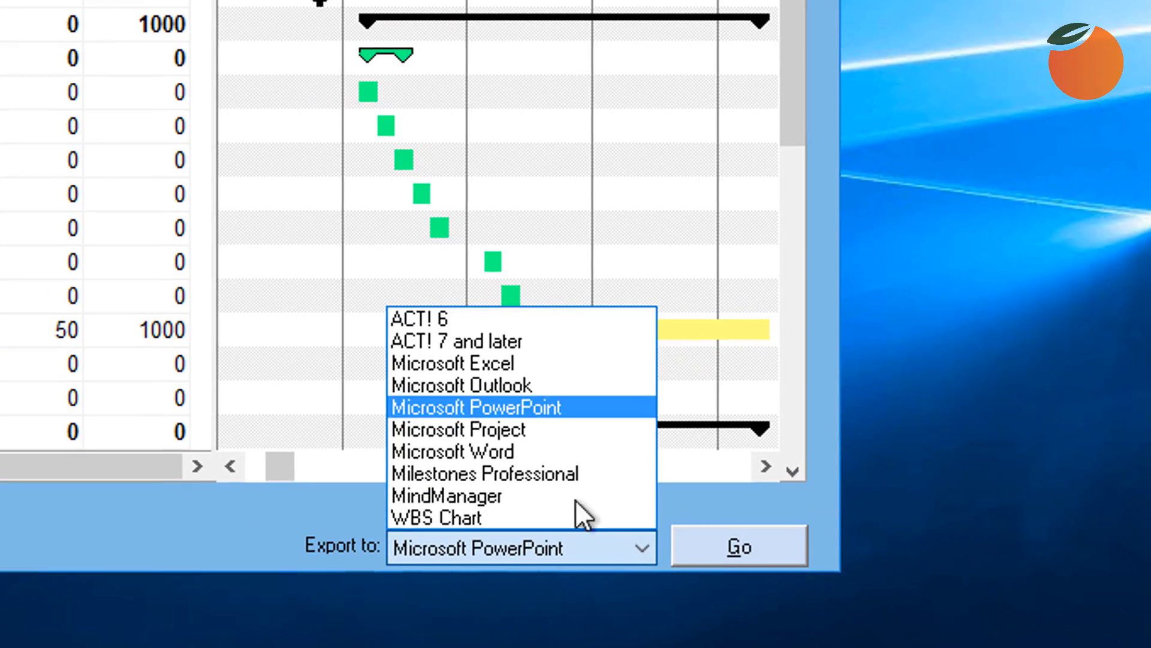